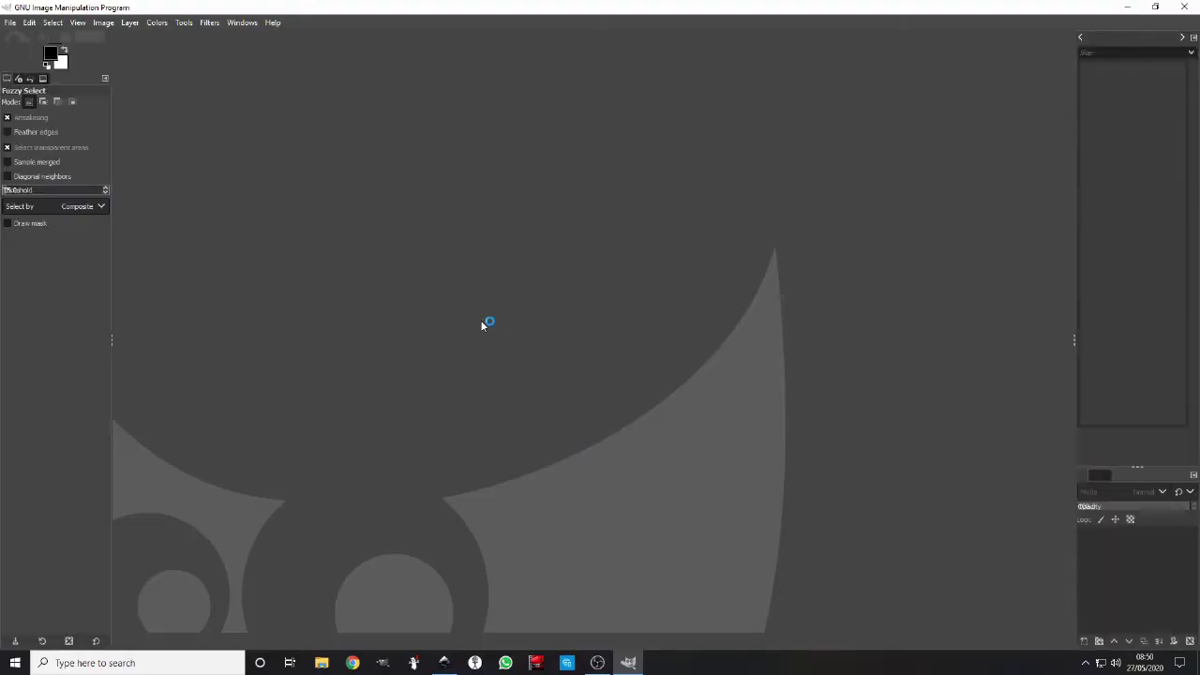
Open Heidi original.jpeg from the Desktop as a 1193×1322 image
{"action": "left_click", "coordinate": [8, 22]}
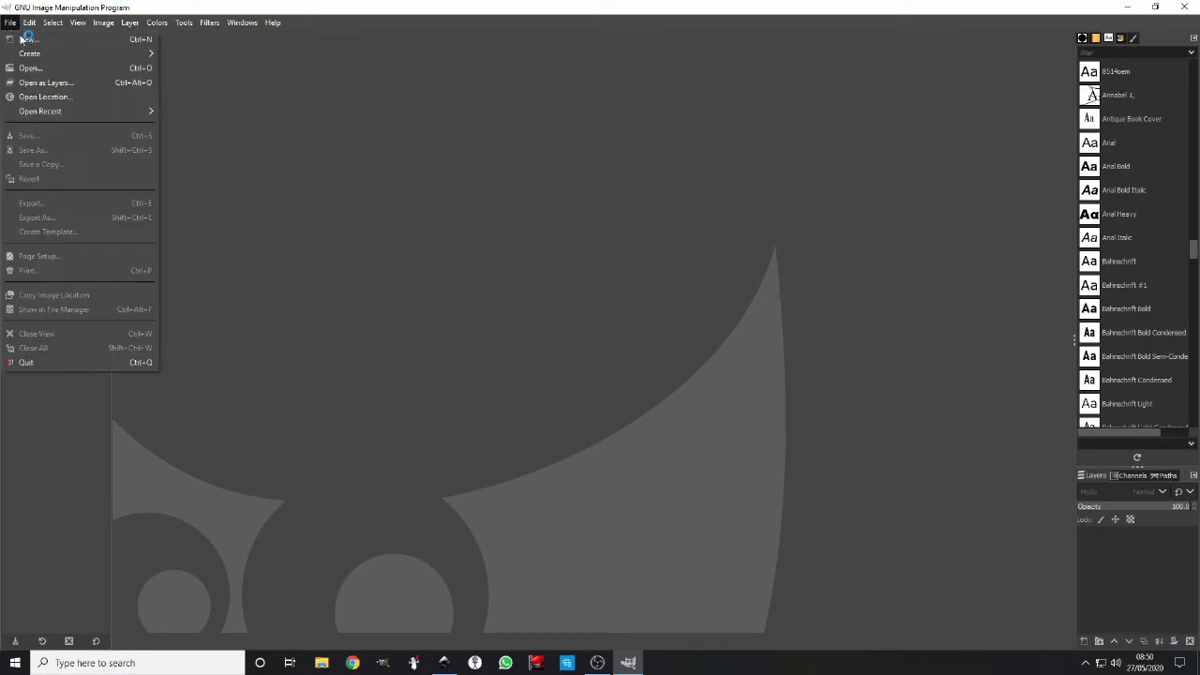
{"action": "left_click", "coordinate": [45, 71]}
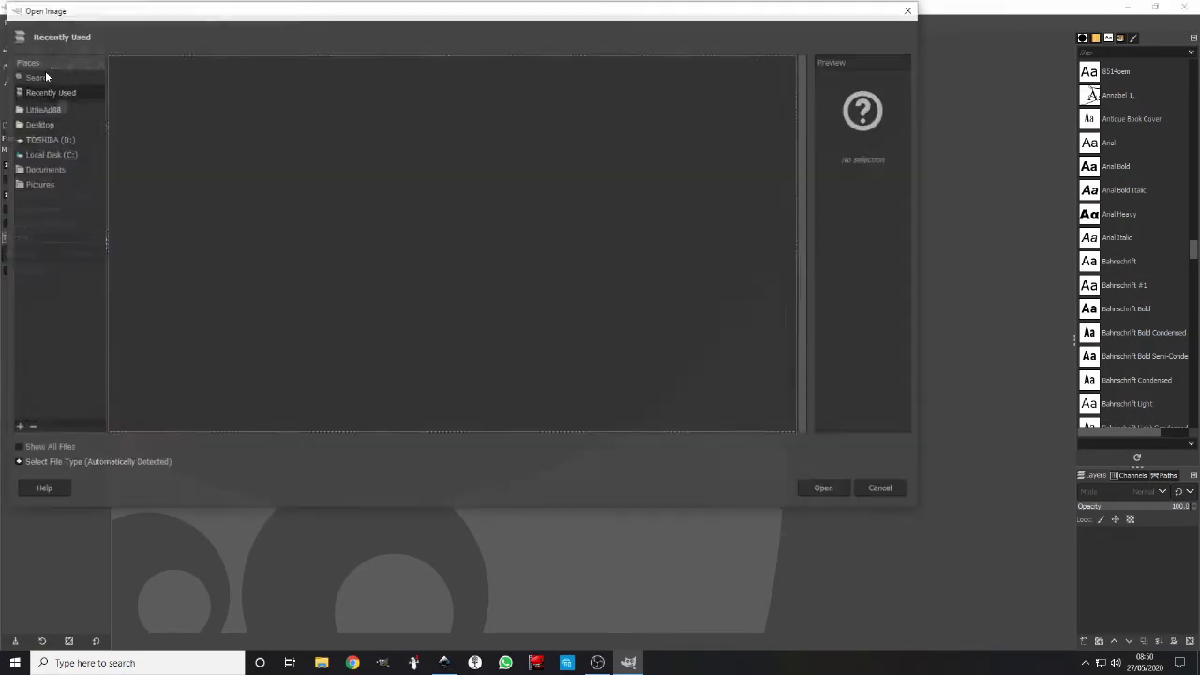
{"action": "left_click", "coordinate": [37, 124]}
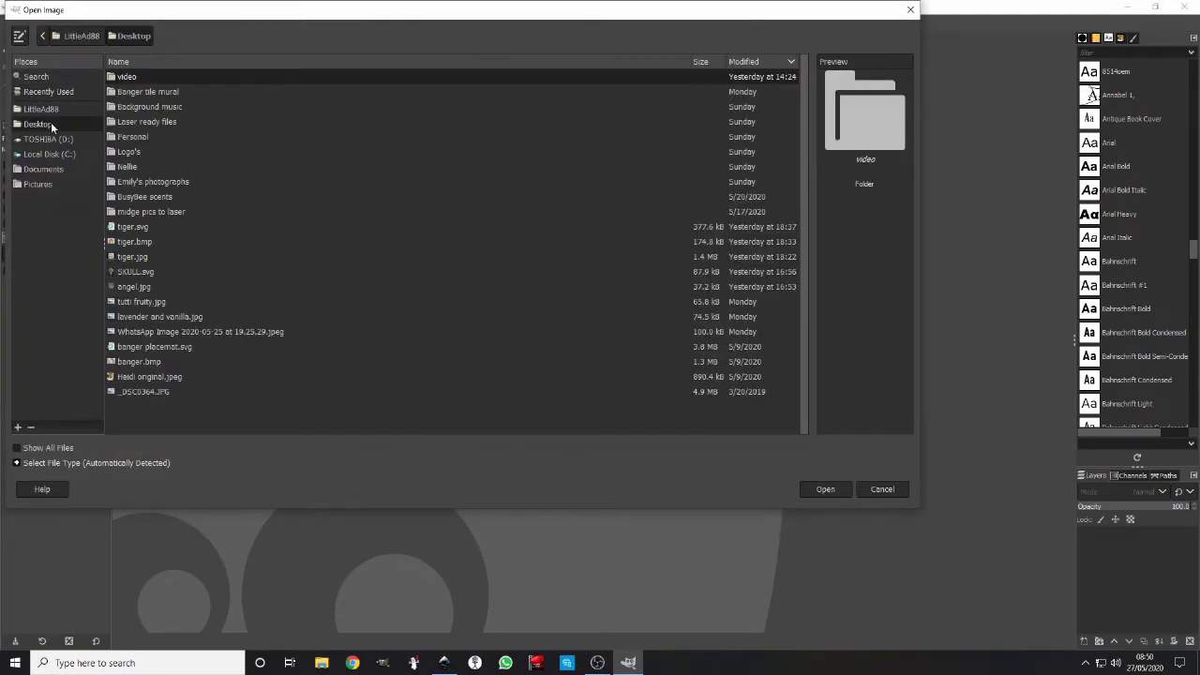
{"action": "double_click", "coordinate": [158, 378]}
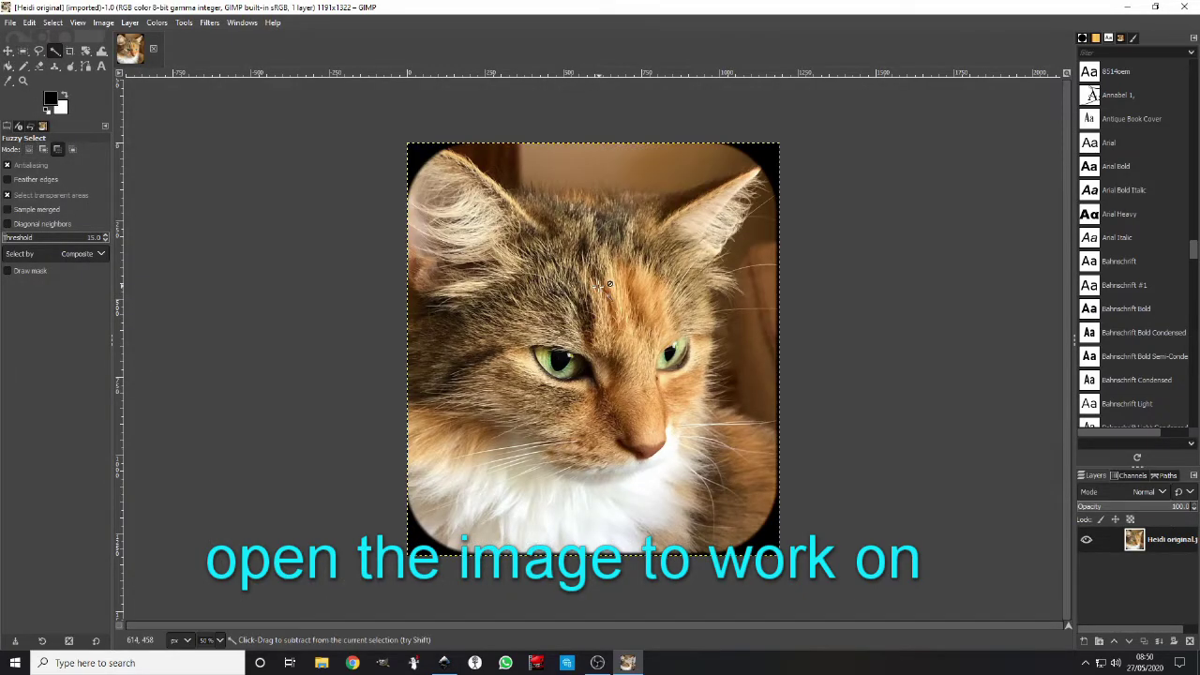
{"action": "scroll", "coordinate": [600, 286], "scroll_direction": "up", "scroll_amount": 4}
{"action": "scroll", "coordinate": [600, 286], "scroll_direction": "up", "scroll_amount": 1}
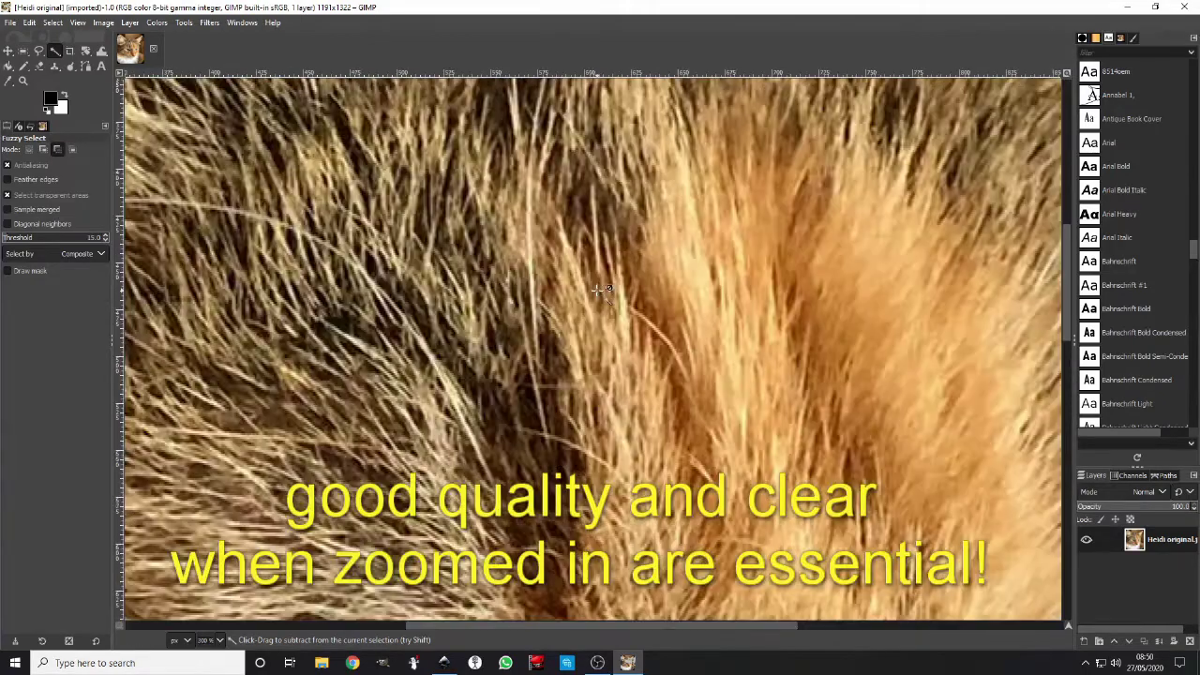
{"action": "scroll", "coordinate": [600, 289], "scroll_direction": "down", "scroll_amount": 2}
{"action": "scroll", "coordinate": [600, 290], "scroll_direction": "down", "scroll_amount": 2}
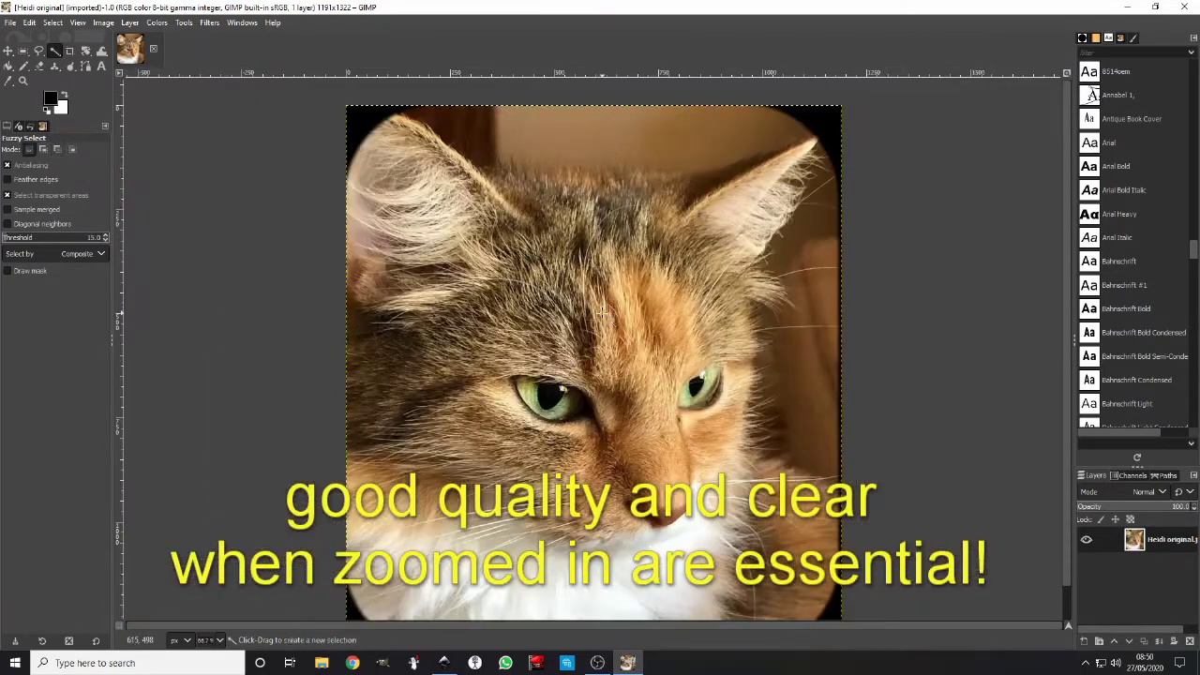
{"action": "scroll", "coordinate": [530, 458], "scroll_direction": "up", "scroll_amount": 4}
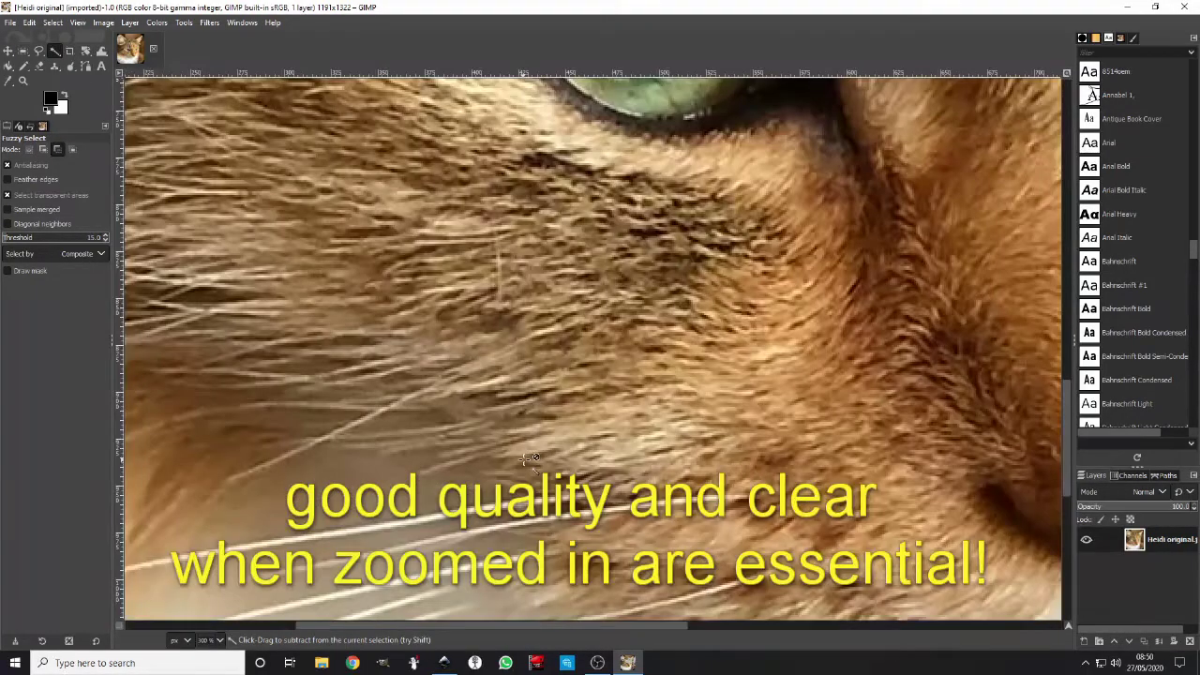
{"action": "scroll", "coordinate": [634, 455], "scroll_direction": "right", "scroll_amount": 5}
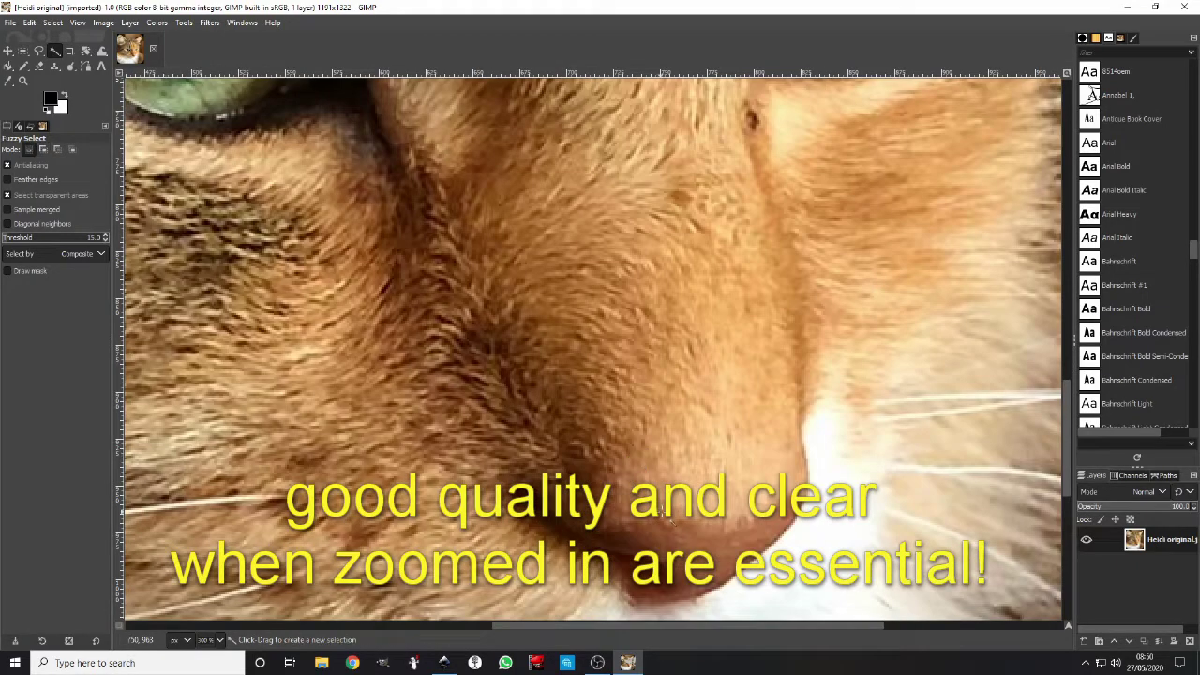
{"action": "scroll", "coordinate": [666, 511], "scroll_direction": "down", "scroll_amount": 2}
{"action": "scroll", "coordinate": [675, 460], "scroll_direction": "up", "scroll_amount": 1}
{"action": "scroll", "coordinate": [677, 450], "scroll_direction": "up", "scroll_amount": 2}
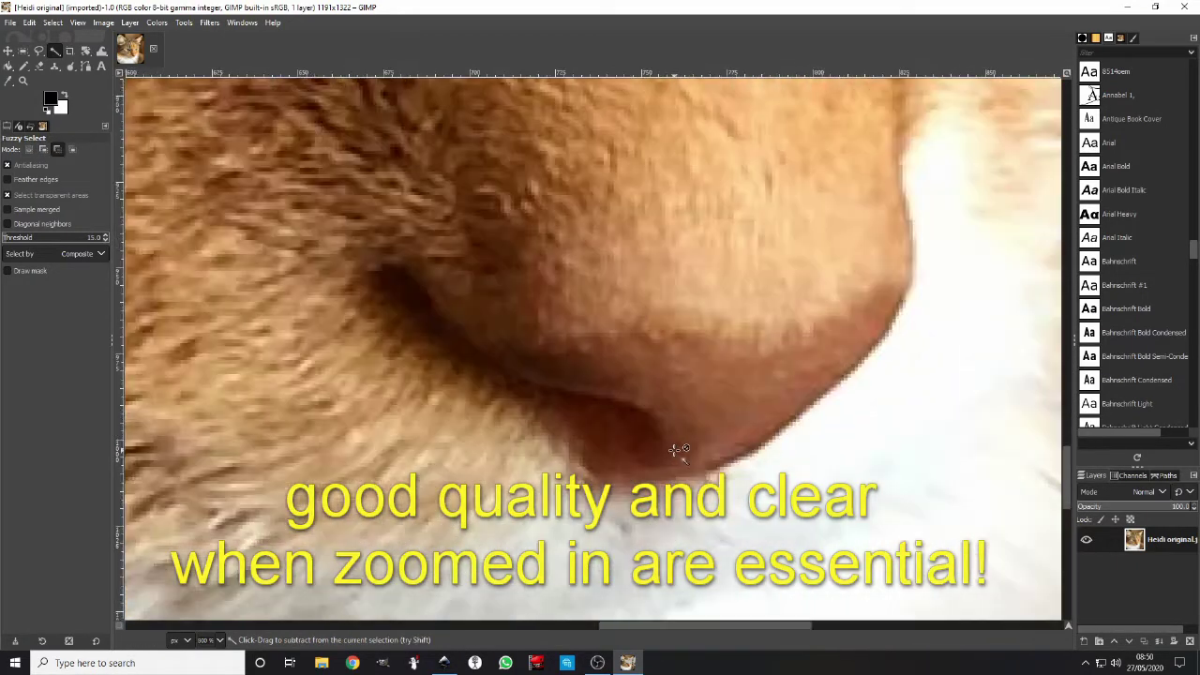
{"action": "scroll", "coordinate": [676, 449], "scroll_direction": "down", "scroll_amount": 2}
{"action": "scroll", "coordinate": [562, 421], "scroll_direction": "up", "scroll_amount": 3}
{"action": "scroll", "coordinate": [334, 498], "scroll_direction": "up", "scroll_amount": 1}
{"action": "scroll", "coordinate": [333, 497], "scroll_direction": "up", "scroll_amount": 1}
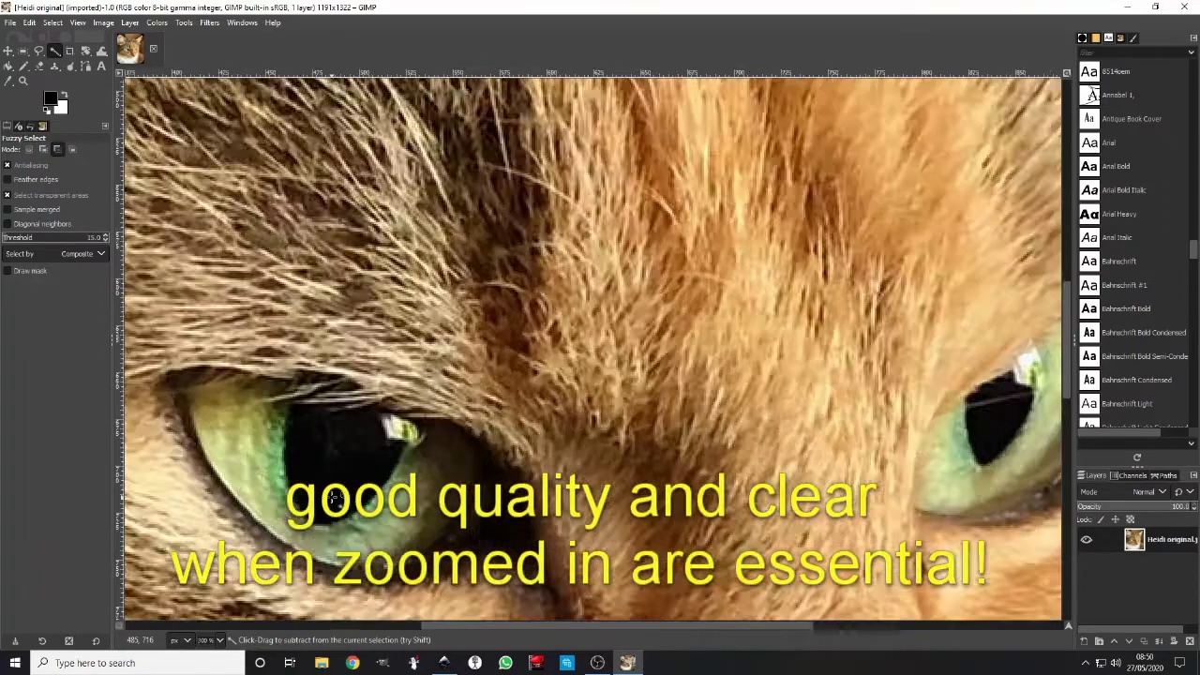
{"action": "scroll", "coordinate": [333, 498], "scroll_direction": "up", "scroll_amount": 1}
{"action": "scroll", "coordinate": [334, 498], "scroll_direction": "up", "scroll_amount": 1}
{"action": "scroll", "coordinate": [335, 498], "scroll_direction": "up", "scroll_amount": 4}
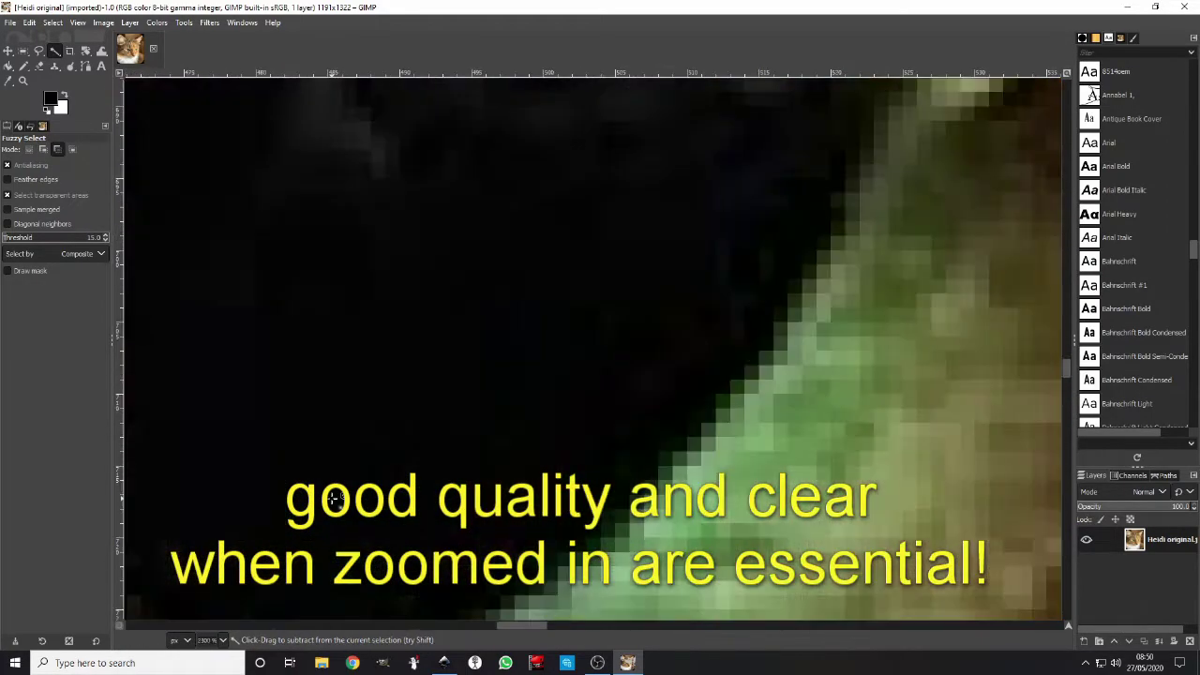
{"action": "scroll", "coordinate": [335, 498], "scroll_direction": "down", "scroll_amount": 4}
{"action": "scroll", "coordinate": [403, 500], "scroll_direction": "down", "scroll_amount": 3}
{"action": "scroll", "coordinate": [391, 478], "scroll_direction": "down", "scroll_amount": 2}
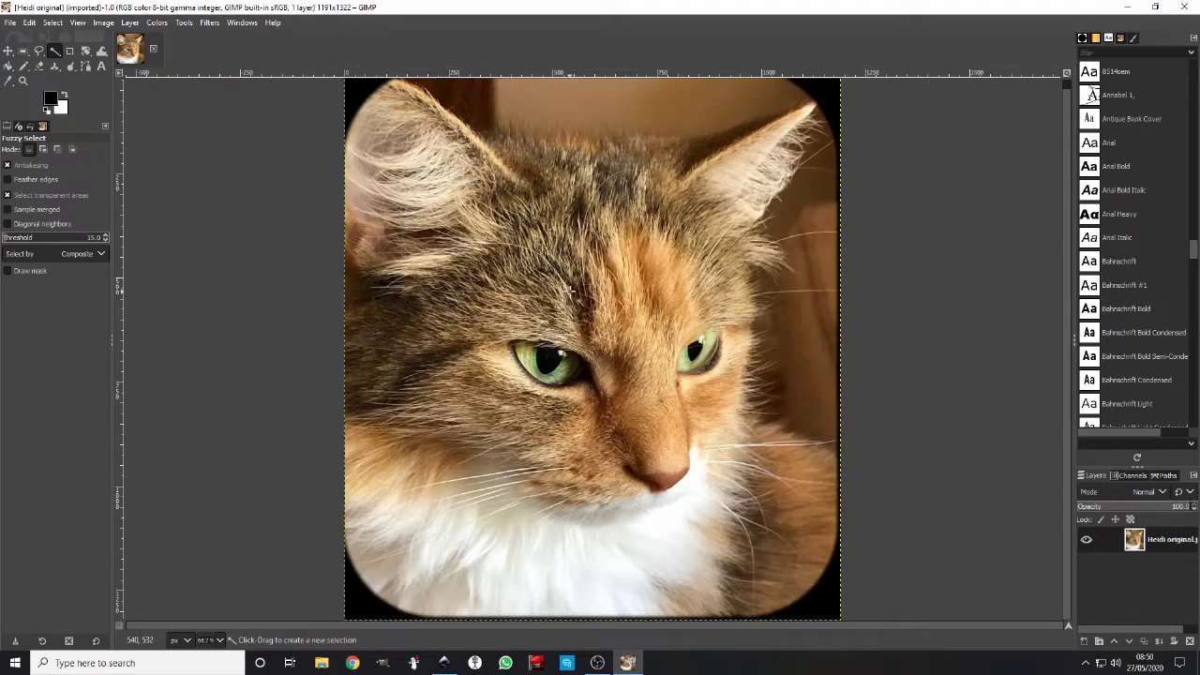
Scale the image to 90.85 × 100.84 mm at 333 pixels per inch
{"action": "right_click", "coordinate": [568, 291]}
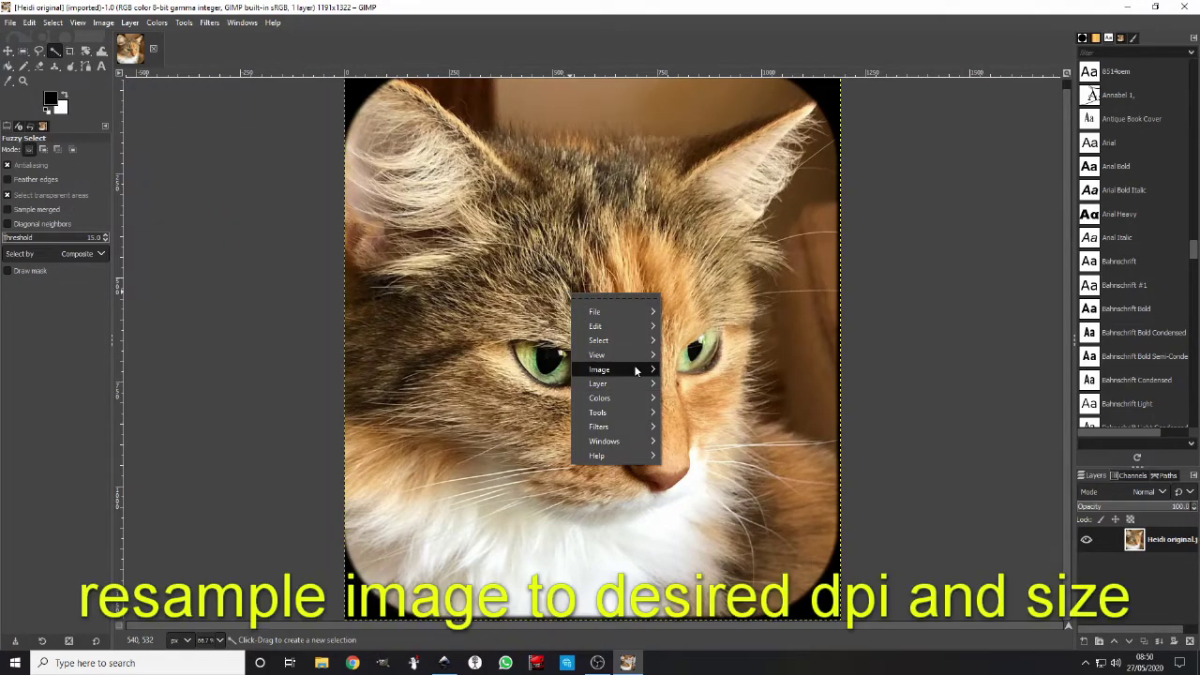
{"action": "mouse_move", "coordinate": [600, 370]}
{"action": "left_click", "coordinate": [705, 471]}
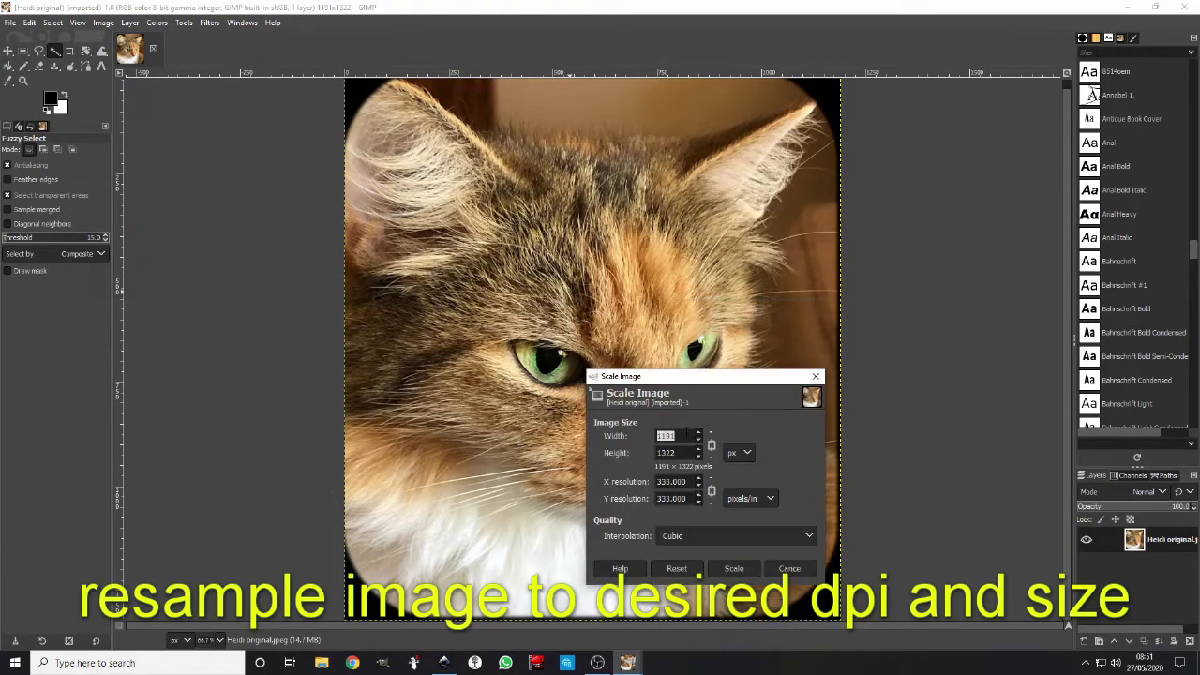
{"action": "left_click", "coordinate": [743, 453]}
{"action": "left_click", "coordinate": [764, 504]}
{"action": "left_click", "coordinate": [734, 568]}
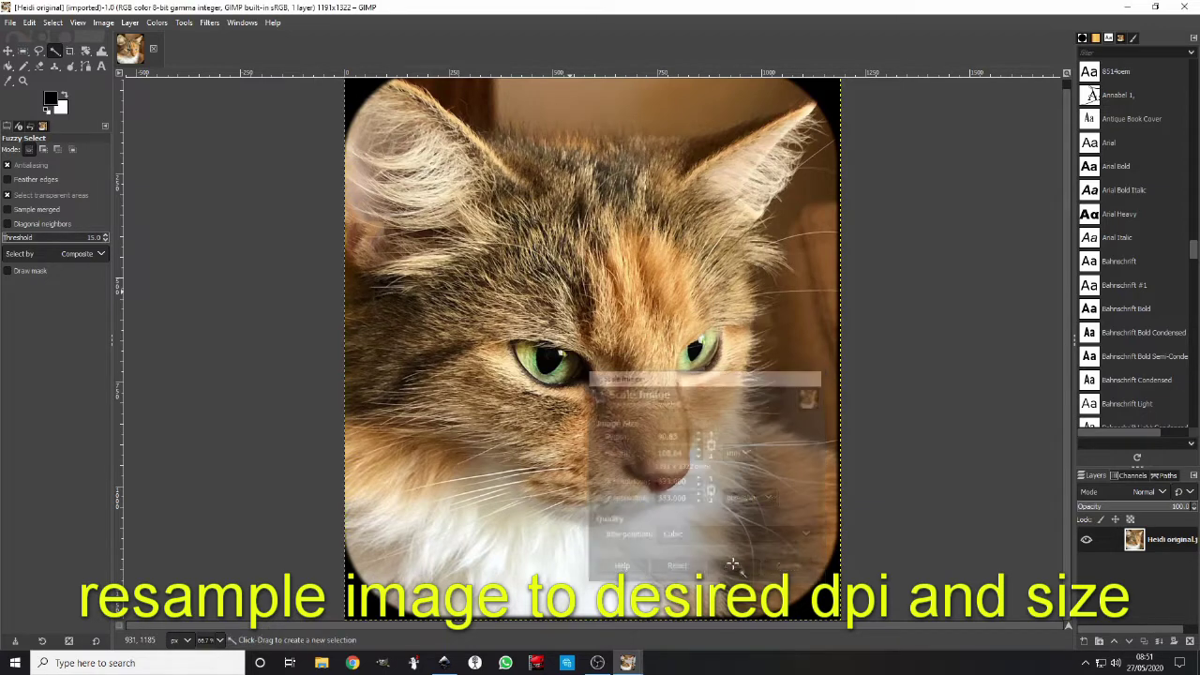
Switch the image mode to 8-bit Grayscale and scroll to check the result
{"action": "right_click", "coordinate": [475, 214]}
{"action": "mouse_move", "coordinate": [516, 285]}
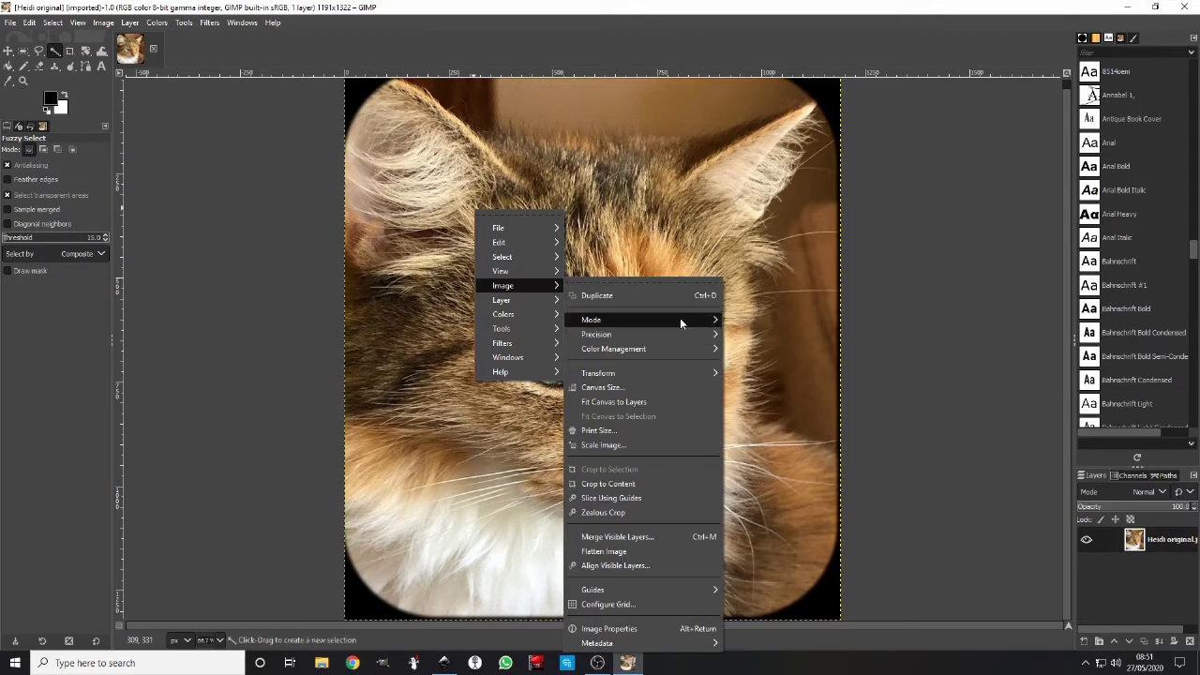
{"action": "left_click", "coordinate": [754, 343]}
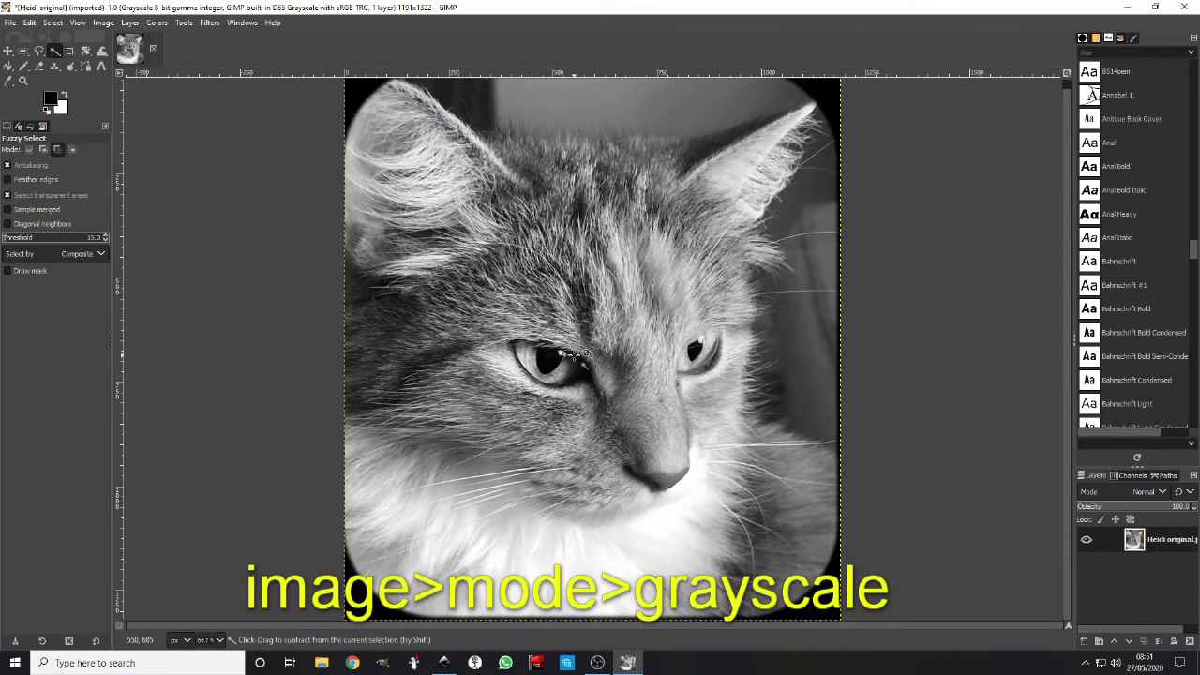
{"action": "scroll", "coordinate": [568, 353], "scroll_direction": "down", "scroll_amount": 1, "text": "ctrl"}
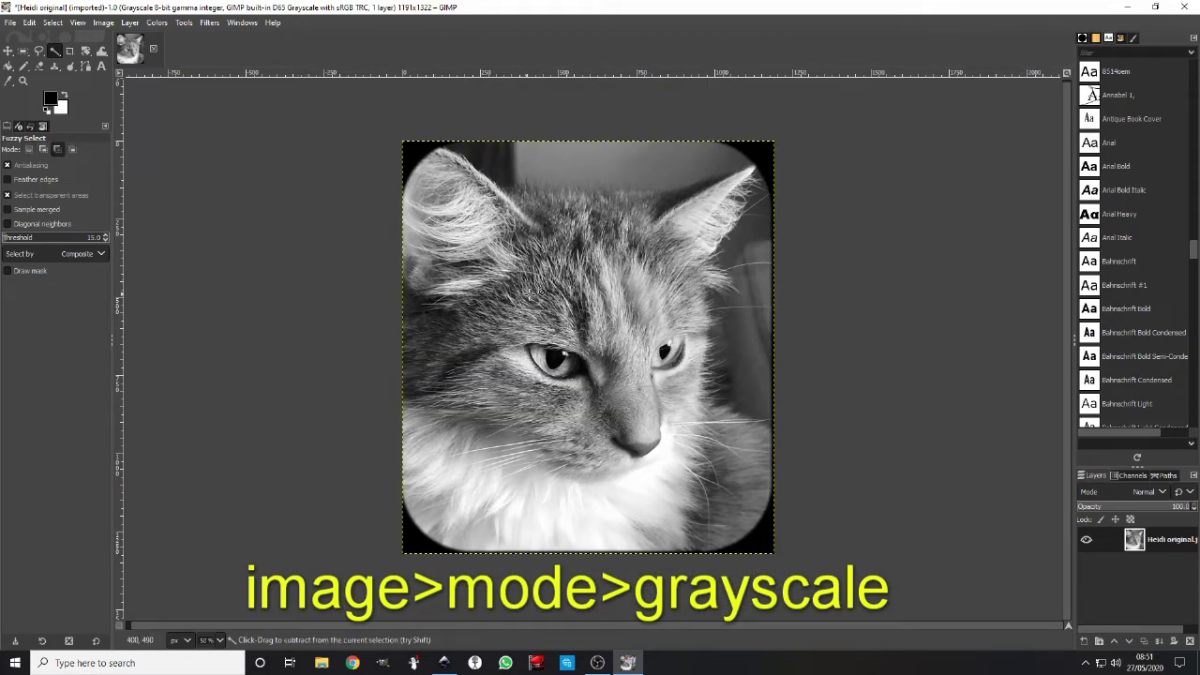
{"action": "scroll", "coordinate": [567, 300], "scroll_direction": "up", "scroll_amount": 2, "text": "ctrl"}
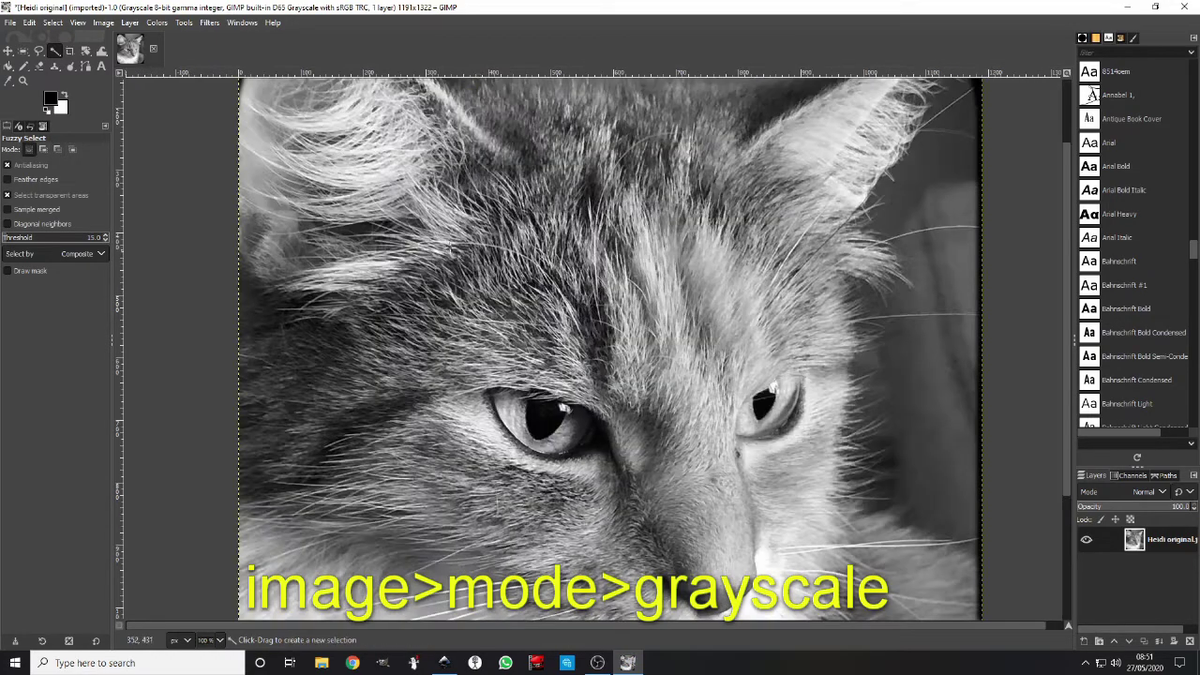
Sharpen the photo with Unsharp Mask at Radius 3.000, Amount 0.500, Threshold 0
{"action": "left_click", "coordinate": [206, 23]}
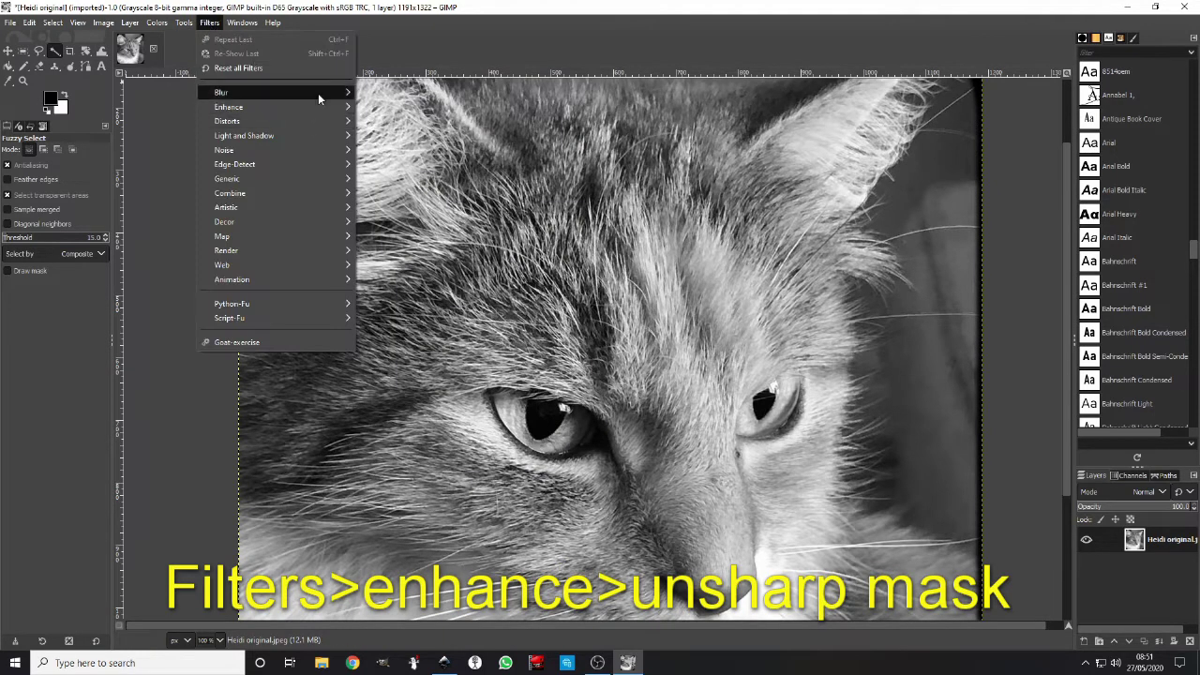
{"action": "mouse_move", "coordinate": [277, 107]}
{"action": "left_click", "coordinate": [412, 193]}
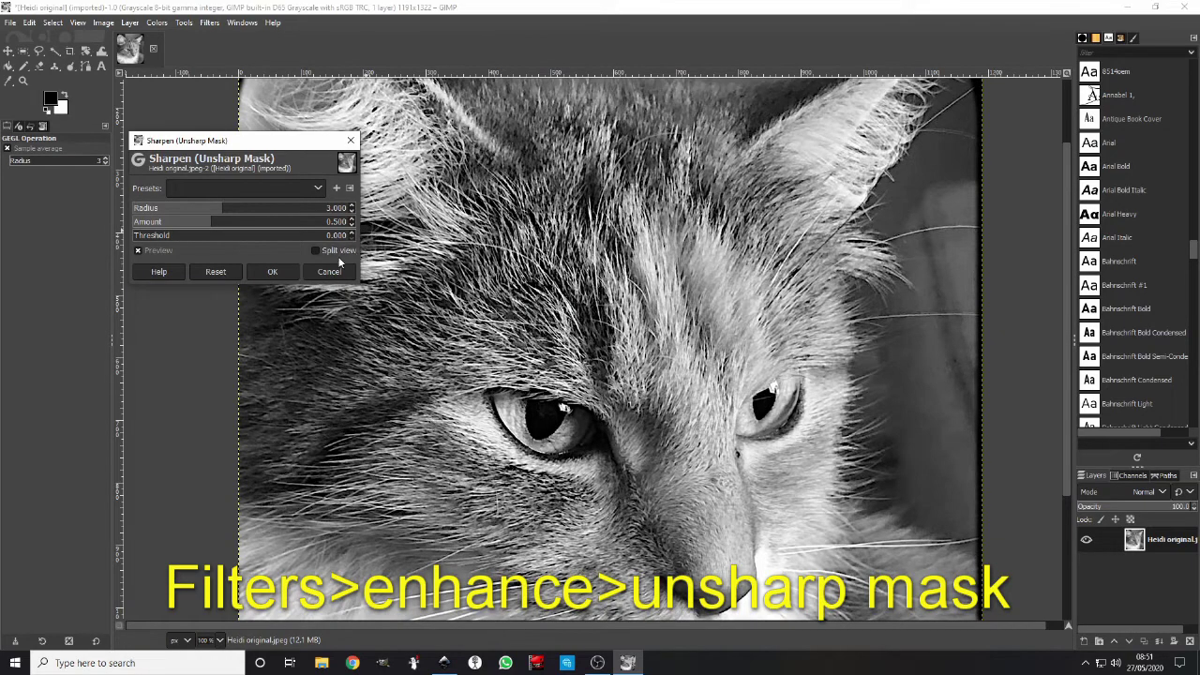
{"action": "scroll", "coordinate": [541, 325], "scroll_direction": "down", "scroll_amount": 1}
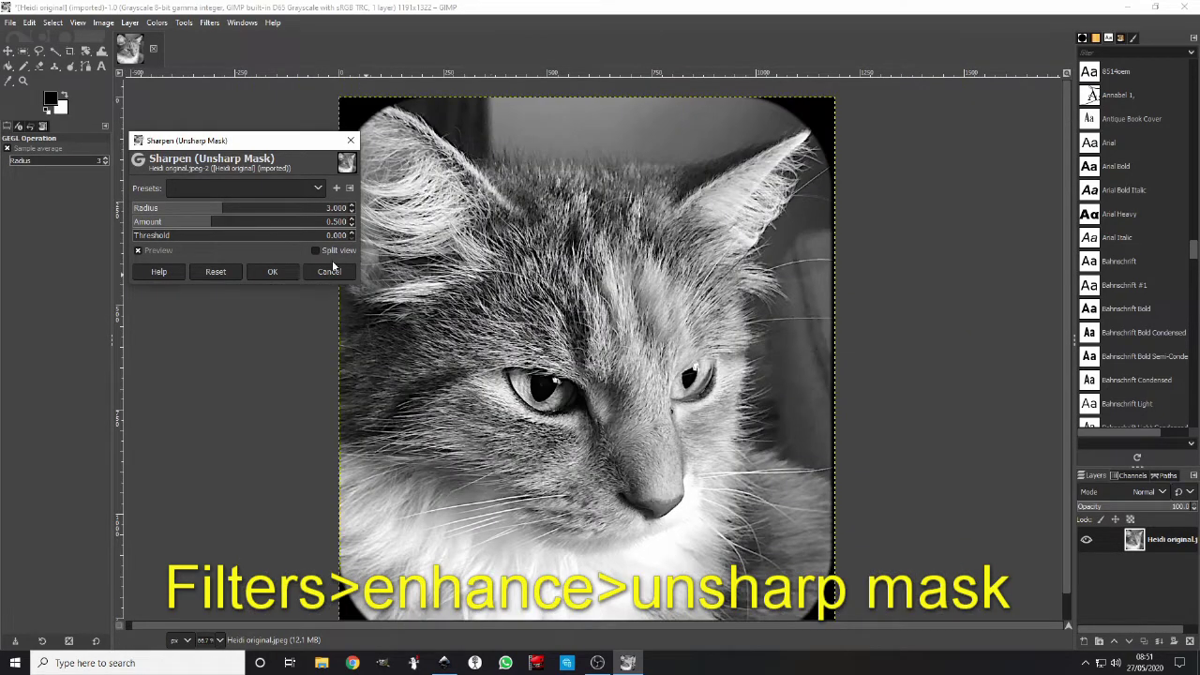
{"action": "left_click", "coordinate": [274, 271]}
Repeat the Unsharp Mask sharpening four more times, comparing with preview off
{"action": "key", "text": "ctrl+shift+f"}
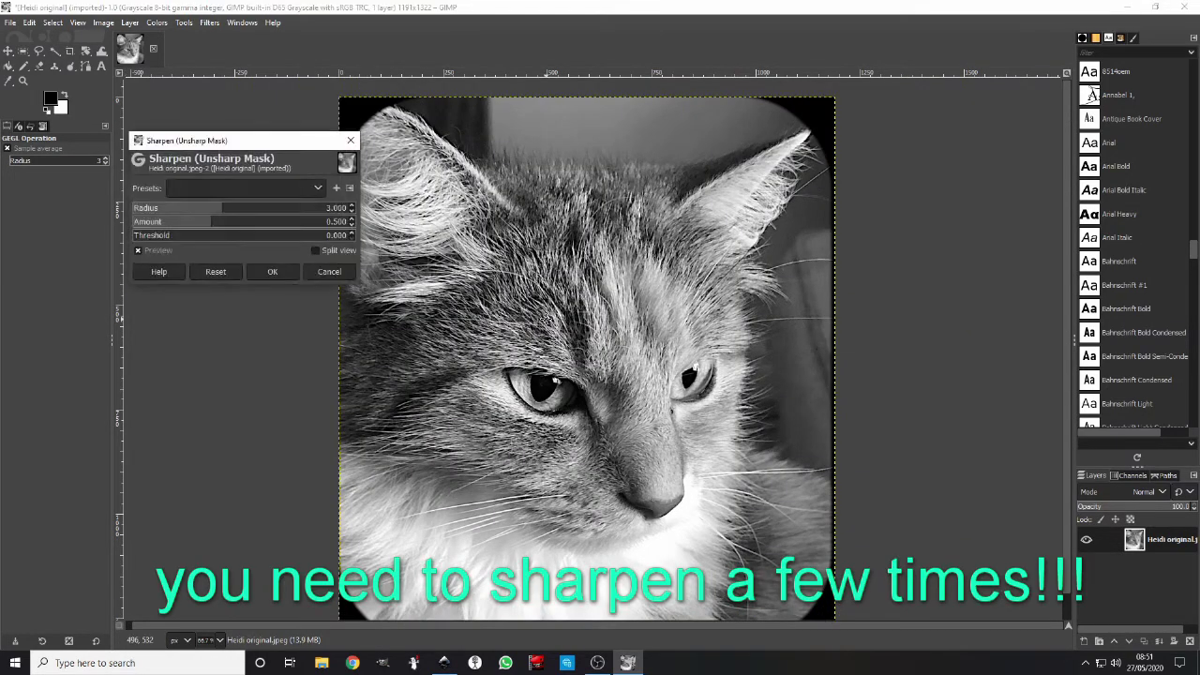
{"action": "left_click", "coordinate": [279, 270]}
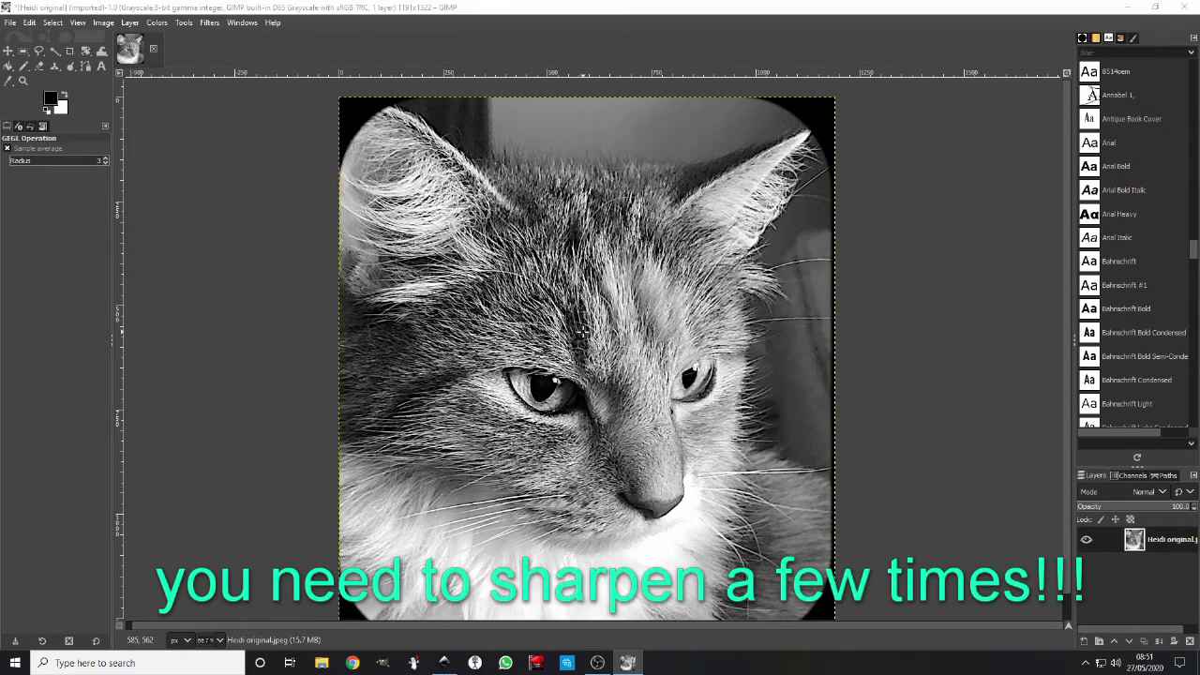
{"action": "key", "text": "ctrl+shift+f"}
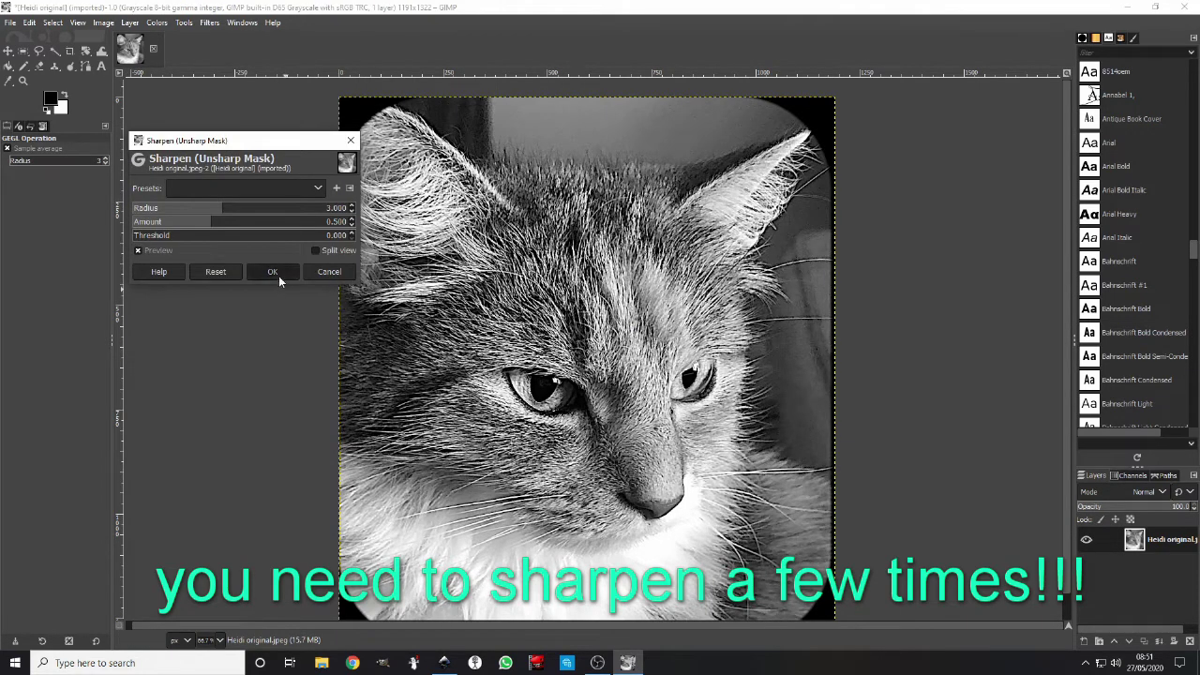
{"action": "left_click", "coordinate": [279, 275]}
{"action": "key", "text": "ctrl+shift+f"}
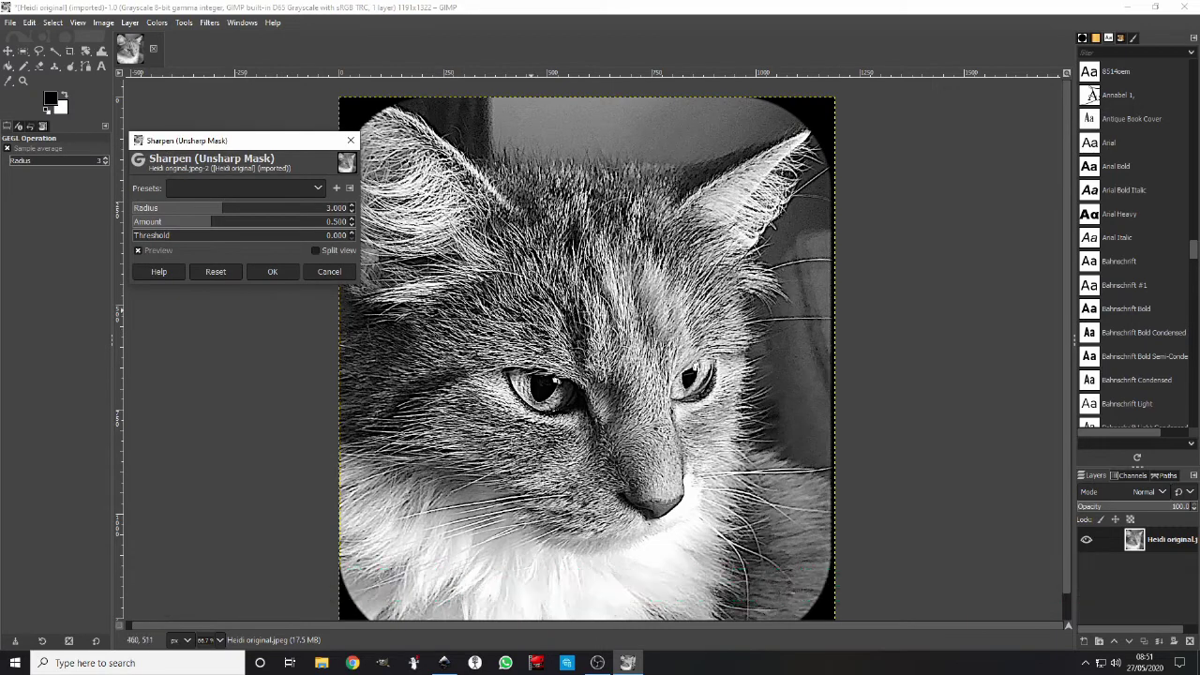
{"action": "scroll", "coordinate": [535, 314], "scroll_direction": "down", "scroll_amount": 1}
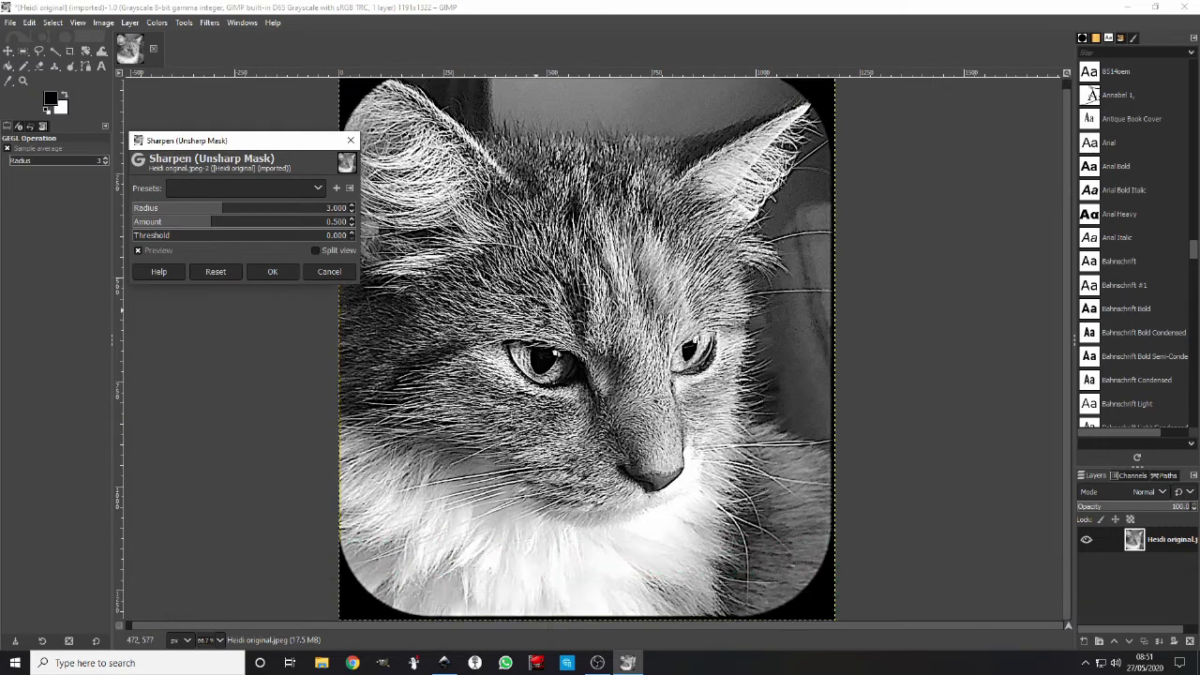
{"action": "left_click", "coordinate": [270, 274]}
{"action": "key", "text": "ctrl+shift+f"}
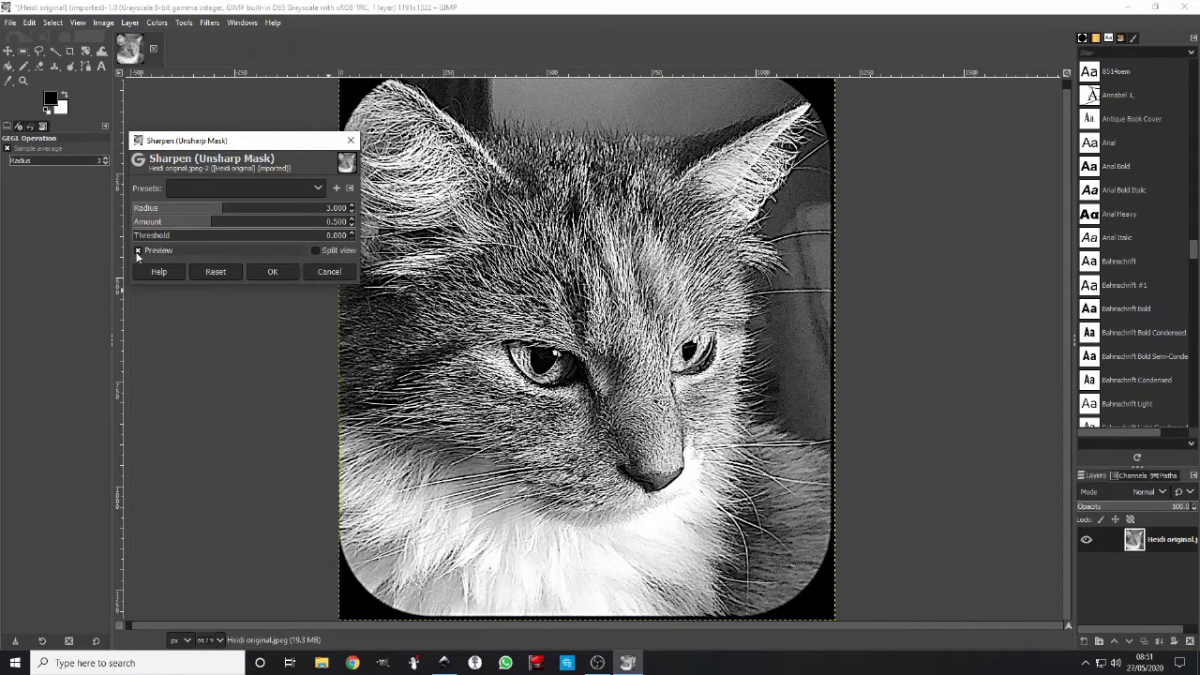
{"action": "left_click", "coordinate": [138, 251]}
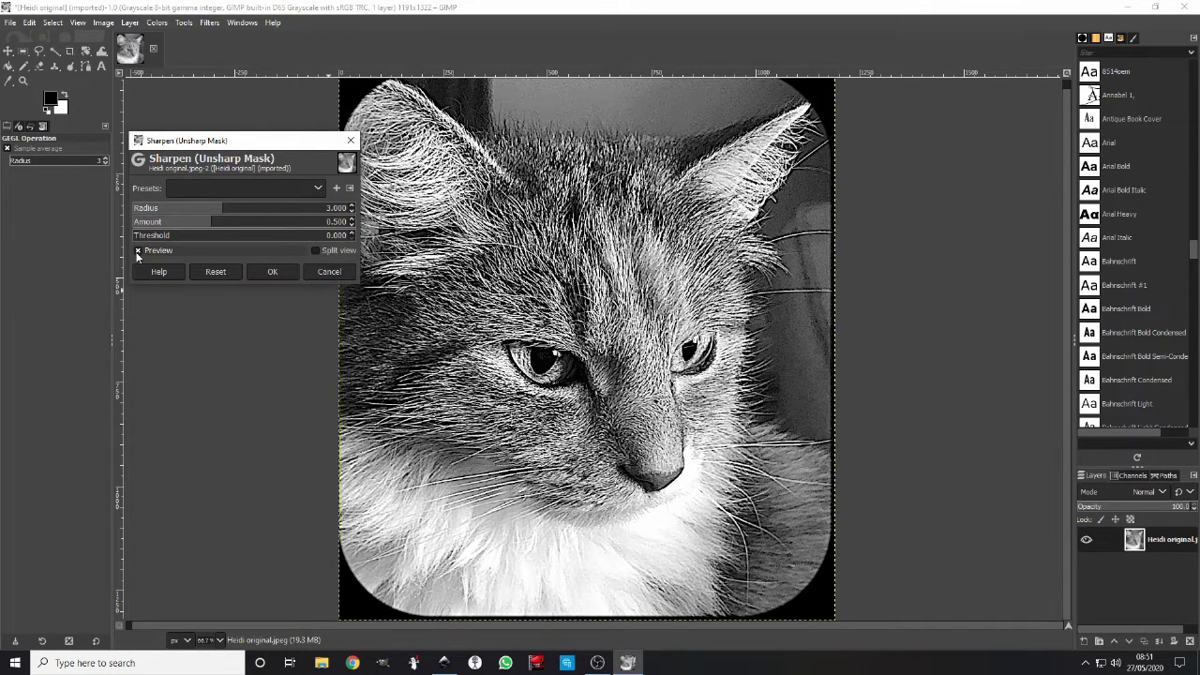
{"action": "left_click", "coordinate": [286, 272]}
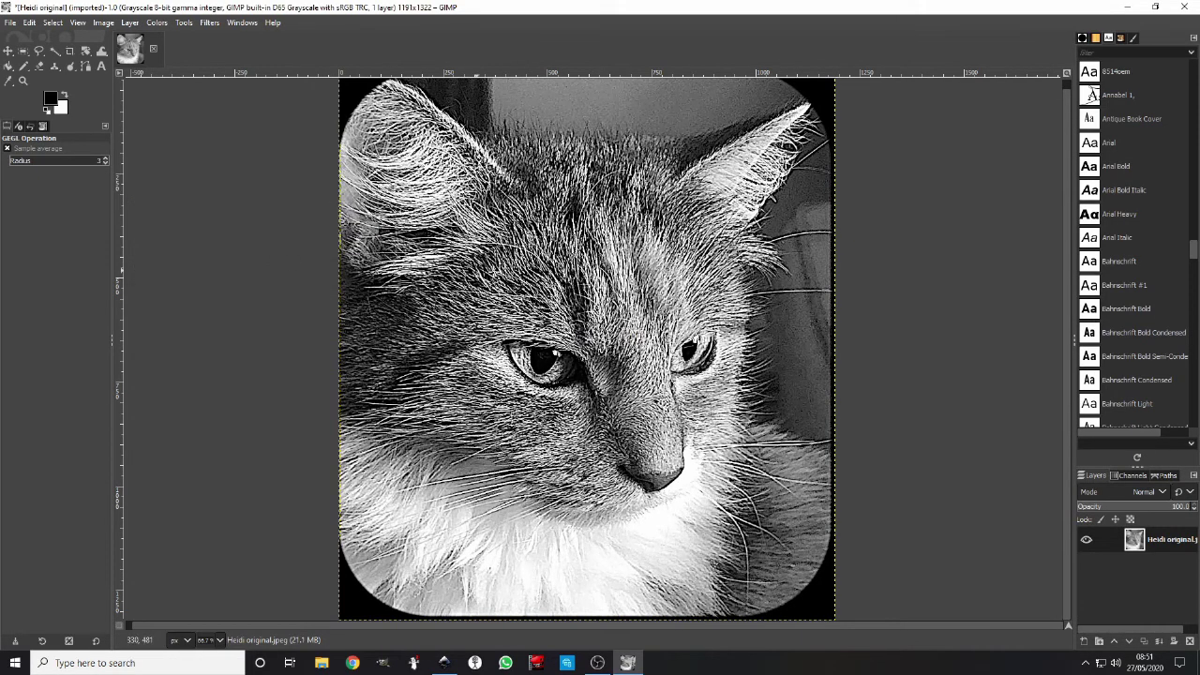
In Curves, move the black point right and lift the highlights and midtones
{"action": "left_click", "coordinate": [156, 23]}
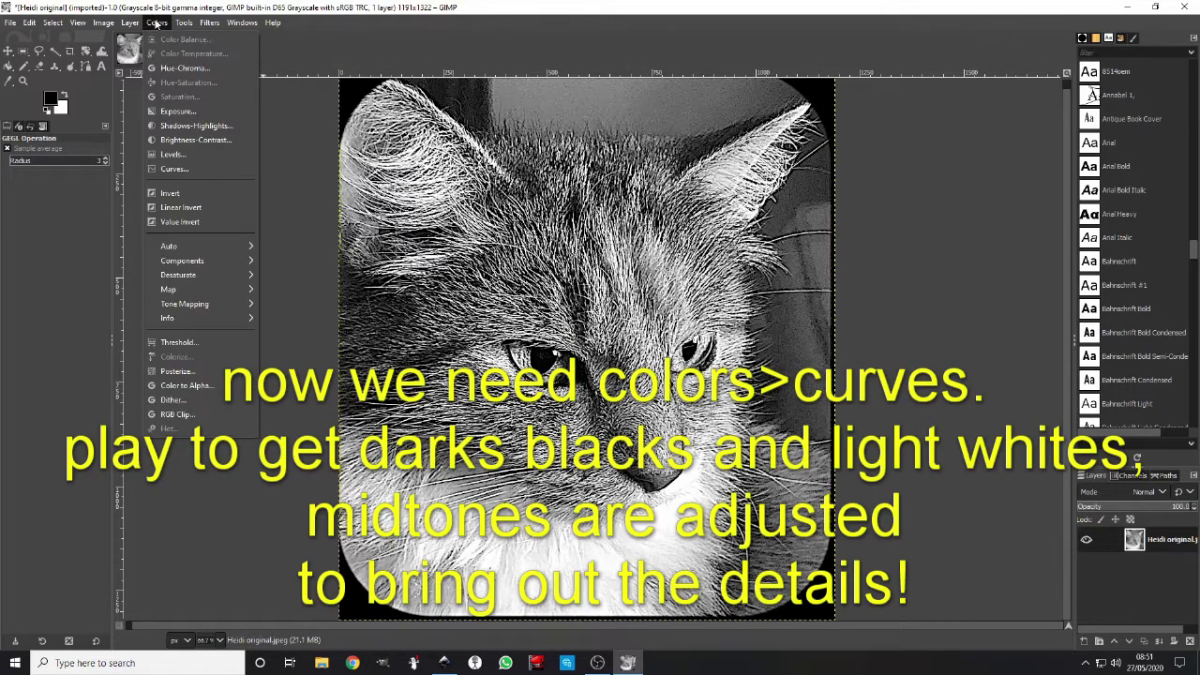
{"action": "left_click", "coordinate": [174, 169]}
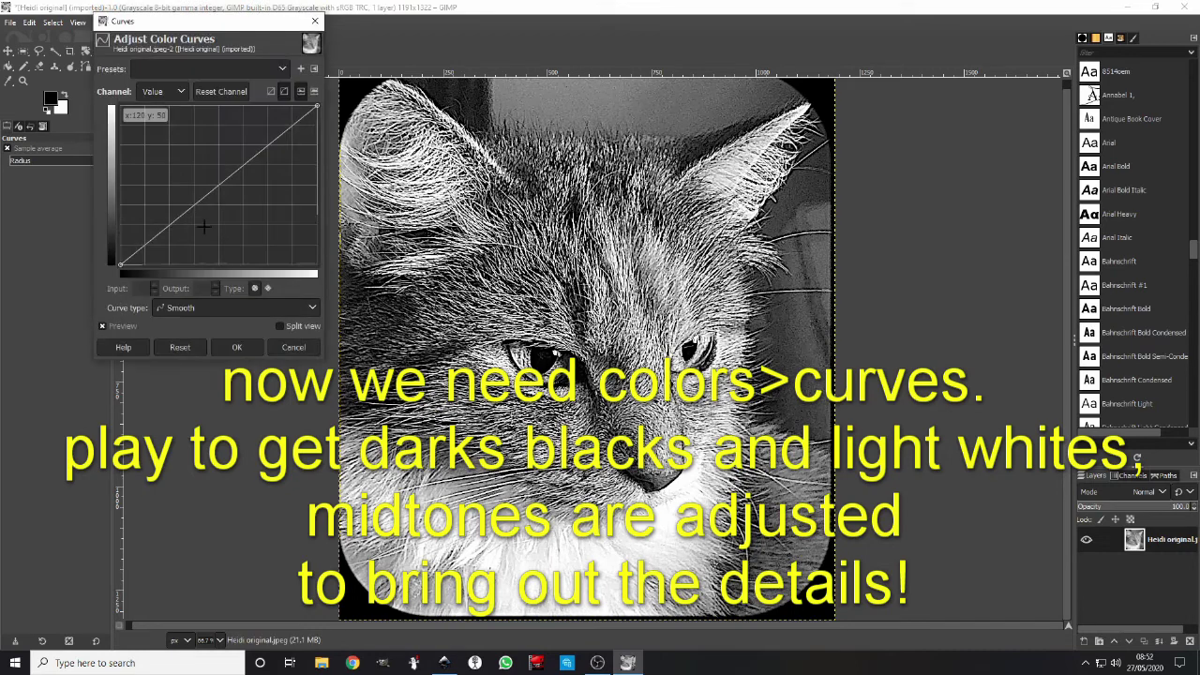
{"action": "left_click_drag", "start_coordinate": [120, 264], "coordinate": [133, 262]}
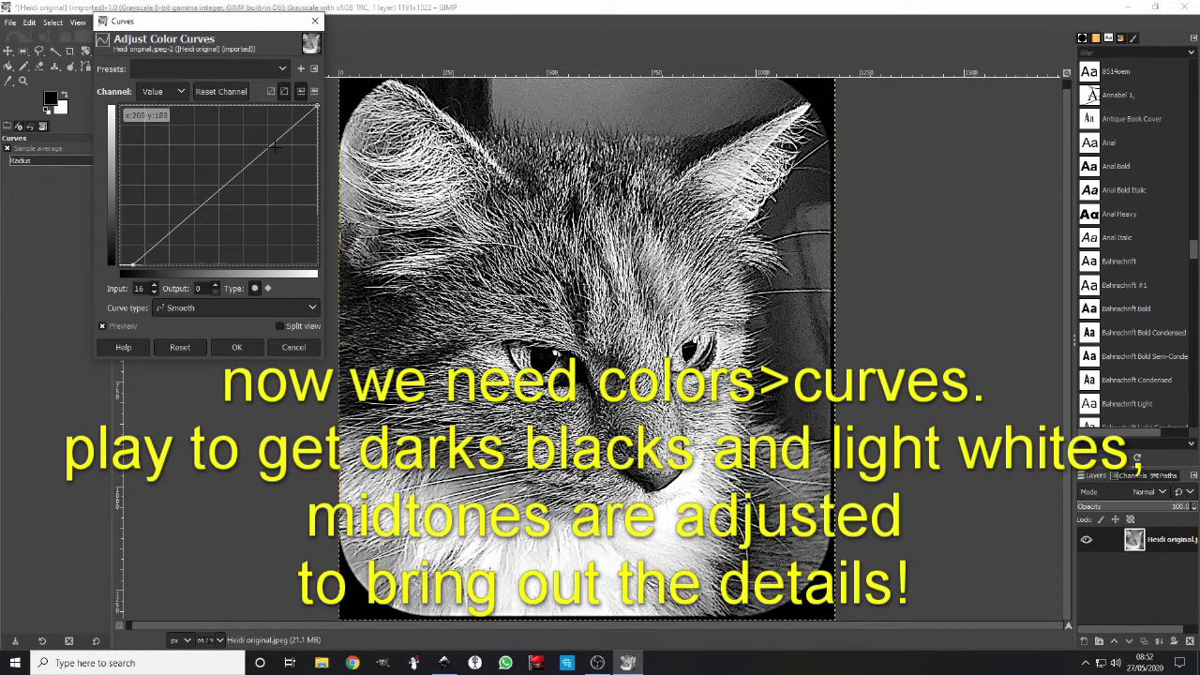
{"action": "left_click_drag", "start_coordinate": [269, 150], "coordinate": [267, 136]}
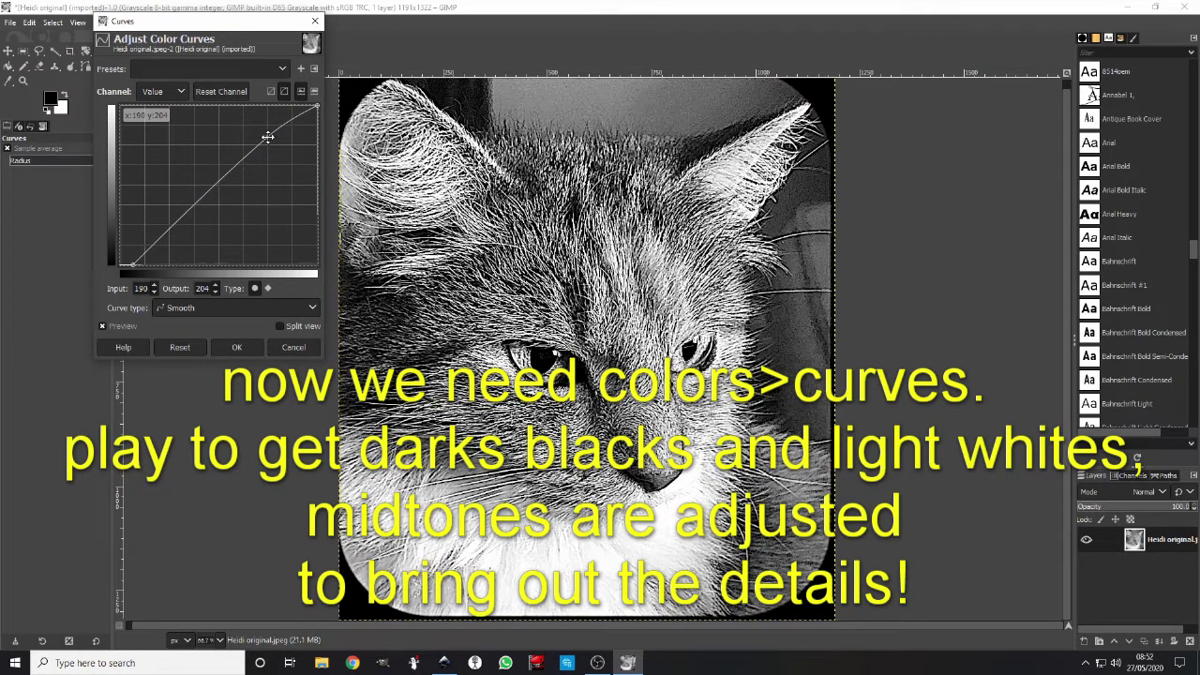
{"action": "mouse_move", "coordinate": [216, 186]}
{"action": "left_mouse_down"}
{"action": "mouse_move", "coordinate": [220, 174]}
{"action": "mouse_move", "coordinate": [223, 188]}
{"action": "left_mouse_up"}
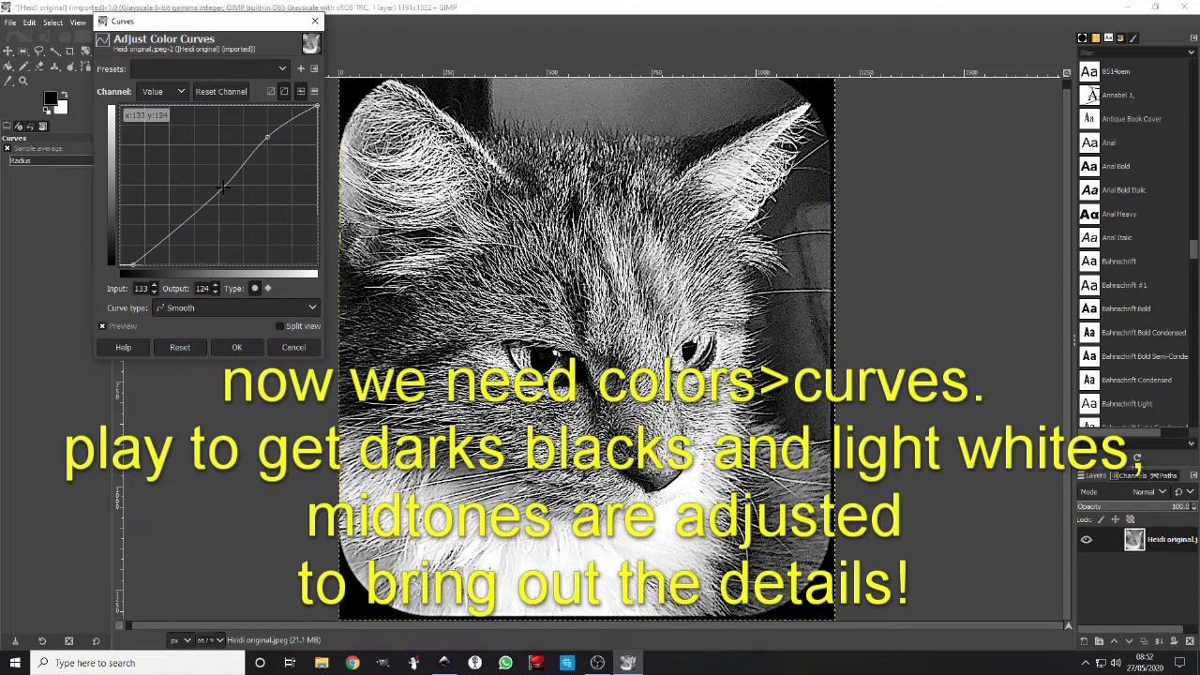
Add a lower-midtone point and adjust shadow and midtone points for more contrast
{"action": "left_click_drag", "start_coordinate": [190, 219], "coordinate": [195, 209]}
{"action": "left_click_drag", "start_coordinate": [169, 229], "coordinate": [165, 234]}
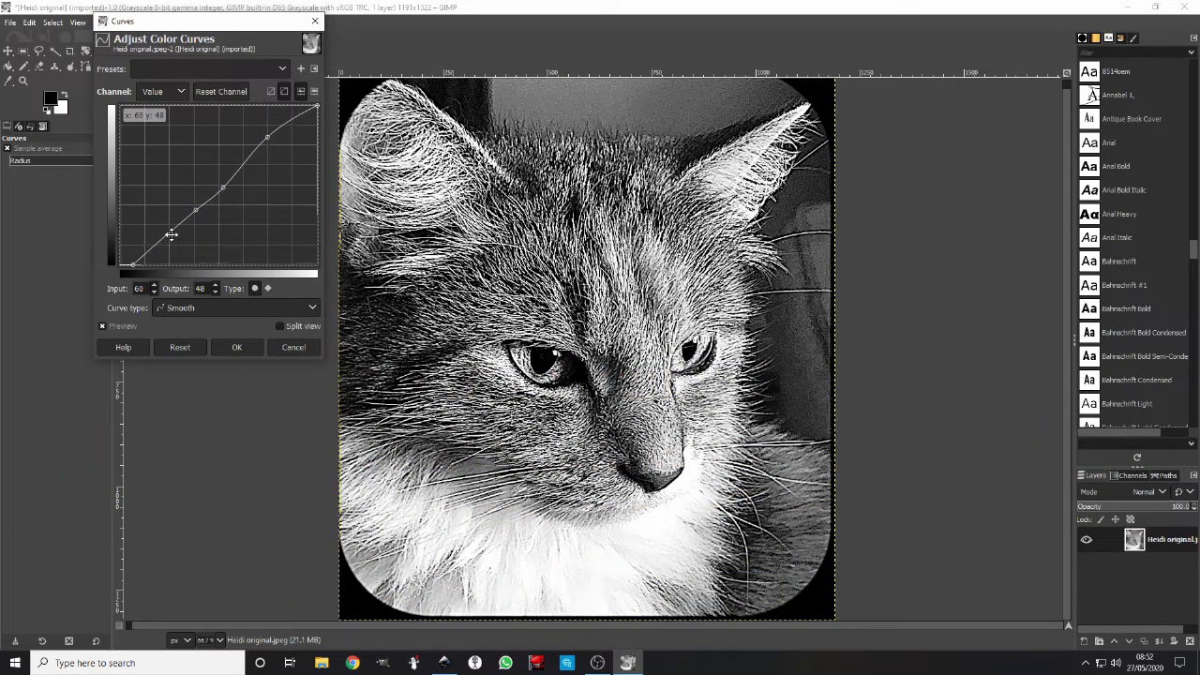
{"action": "left_click_drag", "start_coordinate": [246, 161], "coordinate": [251, 186]}
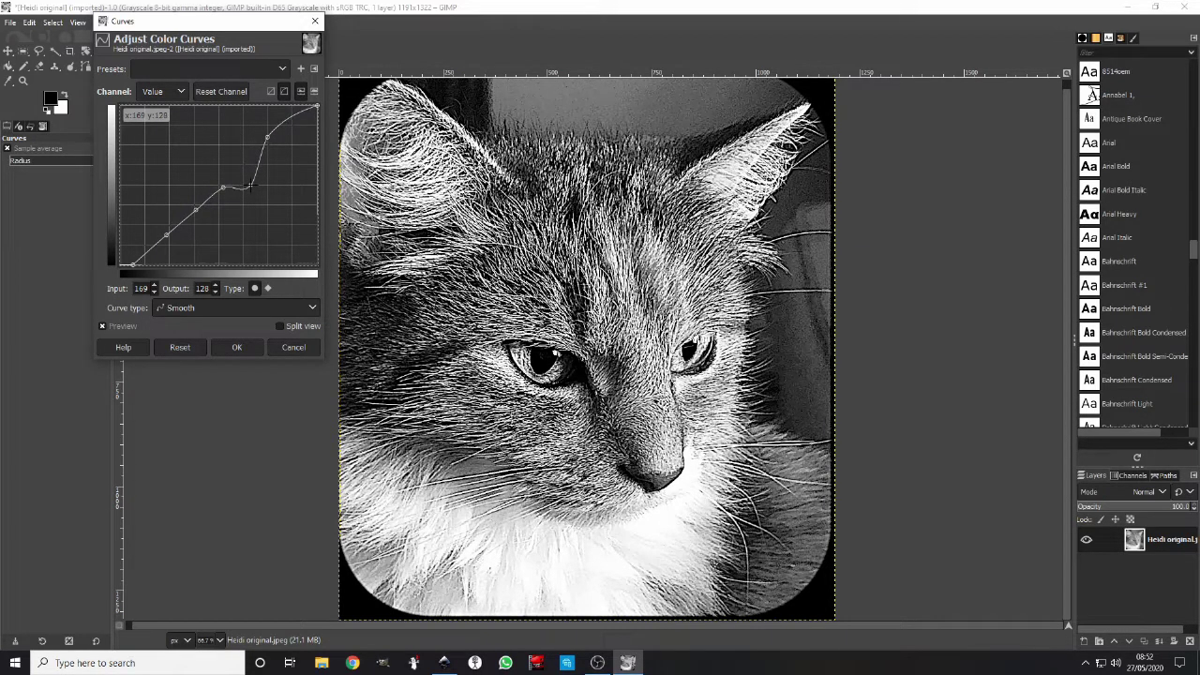
{"action": "left_click_drag", "start_coordinate": [251, 186], "coordinate": [250, 181]}
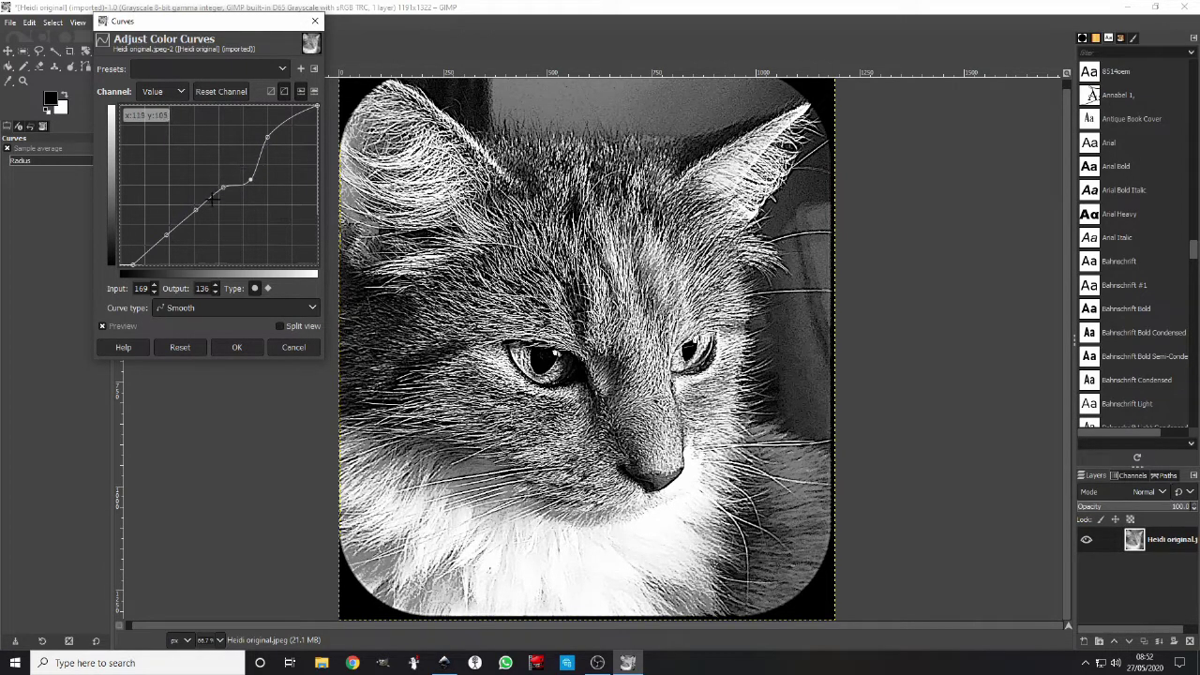
{"action": "mouse_move", "coordinate": [211, 199]}
{"action": "left_mouse_down"}
{"action": "mouse_move", "coordinate": [211, 186]}
{"action": "mouse_move", "coordinate": [216, 239]}
{"action": "mouse_move", "coordinate": [208, 195]}
{"action": "left_mouse_up"}
Add a highlight point and pull the highlight and upper-midtone points down
{"action": "mouse_move", "coordinate": [195, 208]}
{"action": "left_mouse_down"}
{"action": "mouse_move", "coordinate": [197, 246]}
{"action": "mouse_move", "coordinate": [189, 173]}
{"action": "mouse_move", "coordinate": [194, 197]}
{"action": "left_mouse_up"}
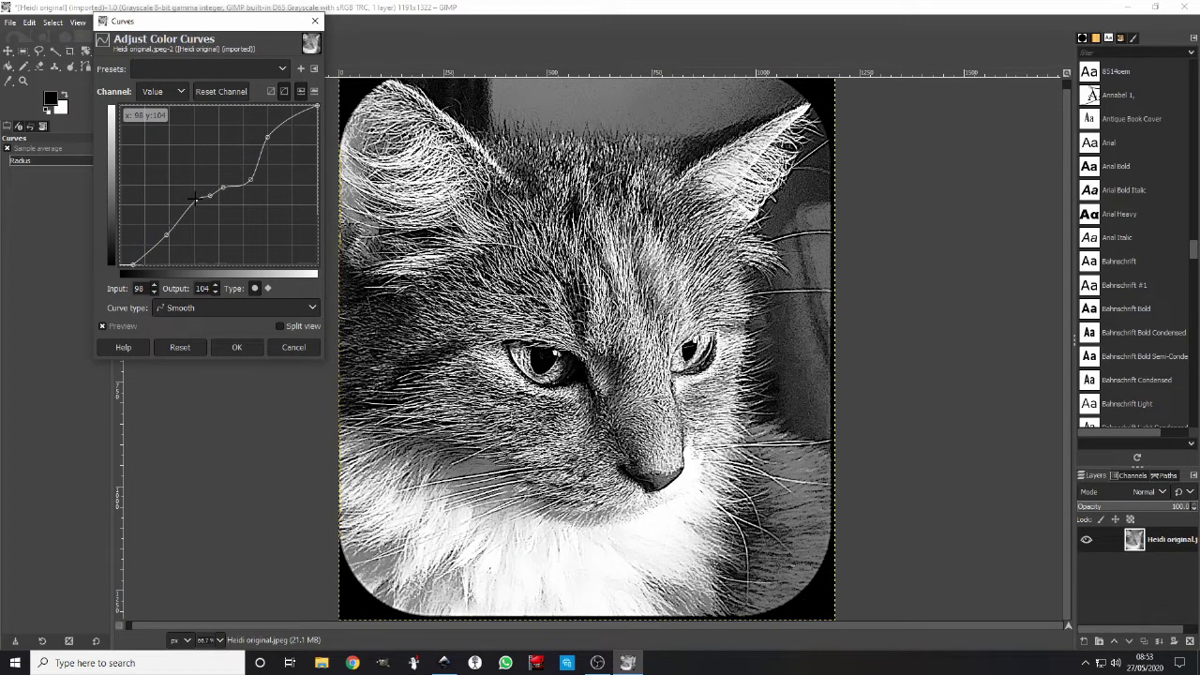
{"action": "left_click", "coordinate": [287, 117]}
{"action": "mouse_move", "coordinate": [287, 112]}
{"action": "left_mouse_down"}
{"action": "mouse_move", "coordinate": [293, 131]}
{"action": "mouse_move", "coordinate": [291, 118]}
{"action": "left_mouse_up"}
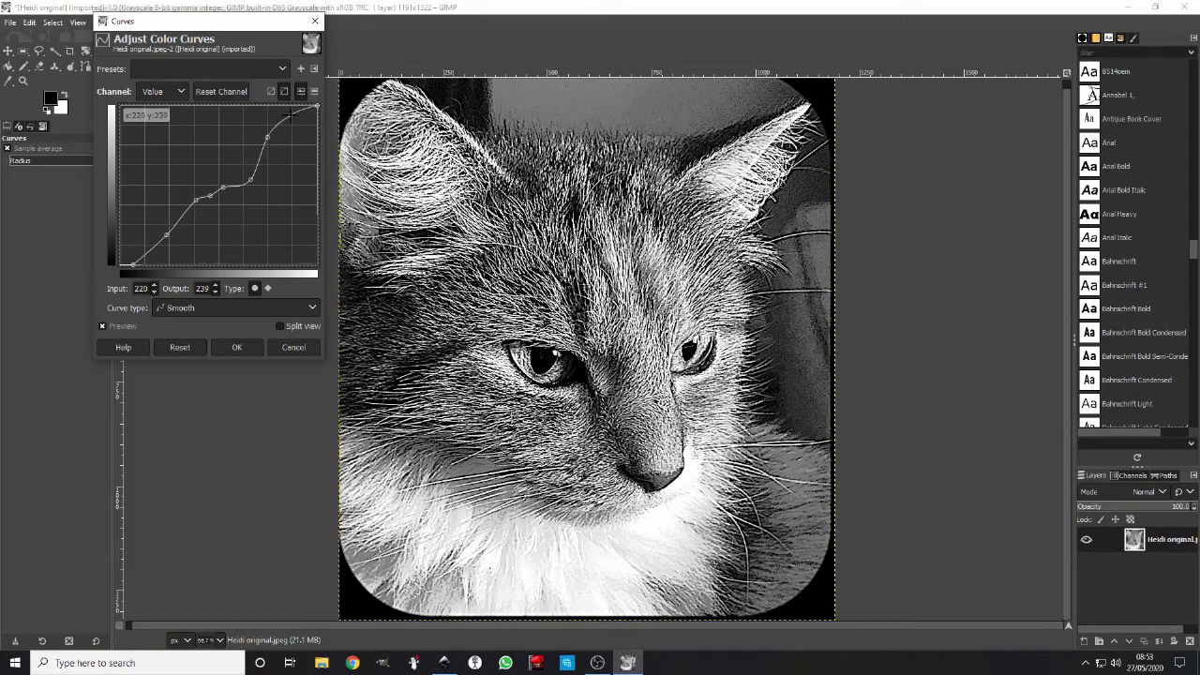
{"action": "left_click_drag", "start_coordinate": [291, 115], "coordinate": [294, 123]}
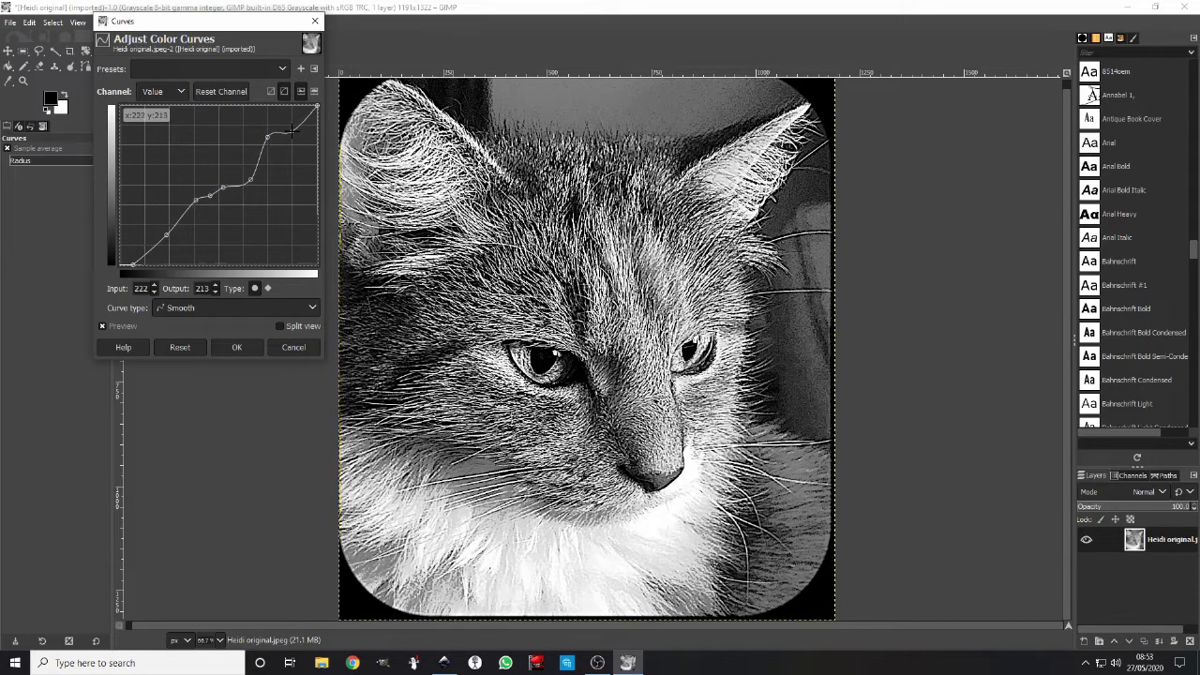
{"action": "mouse_move", "coordinate": [292, 131]}
{"action": "left_mouse_down"}
{"action": "mouse_move", "coordinate": [297, 159]}
{"action": "mouse_move", "coordinate": [293, 142]}
{"action": "left_mouse_up"}
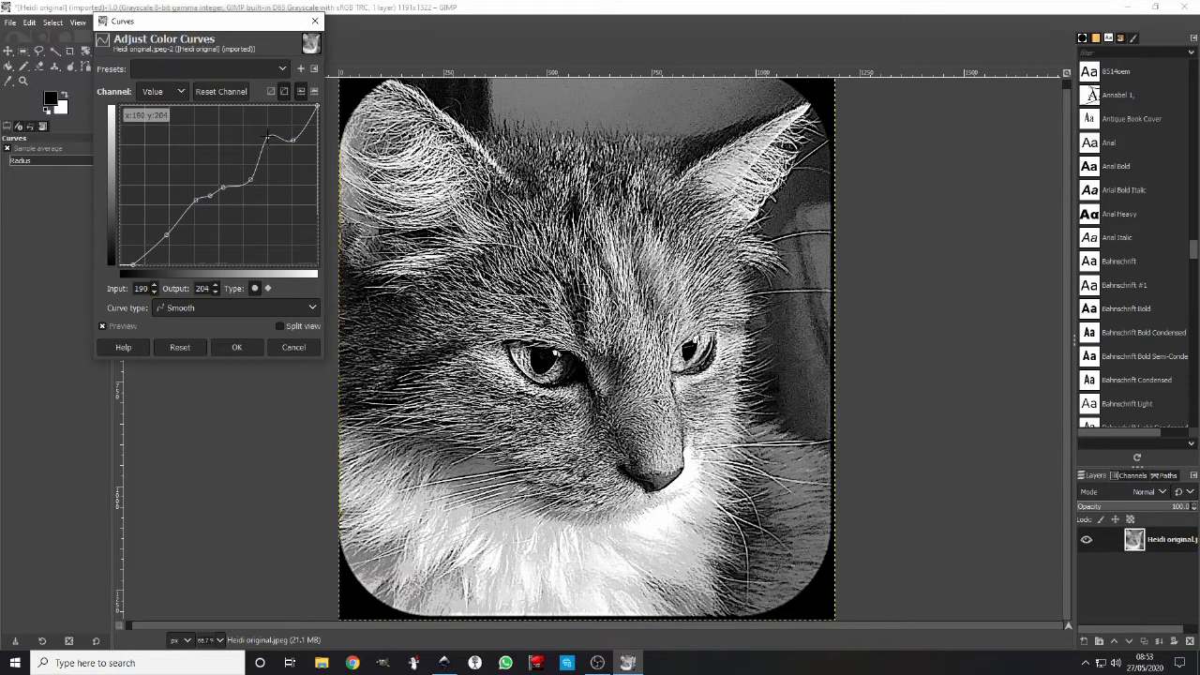
{"action": "mouse_move", "coordinate": [269, 146]}
{"action": "left_mouse_down"}
{"action": "mouse_move", "coordinate": [277, 171]}
{"action": "mouse_move", "coordinate": [270, 160]}
{"action": "left_mouse_up"}
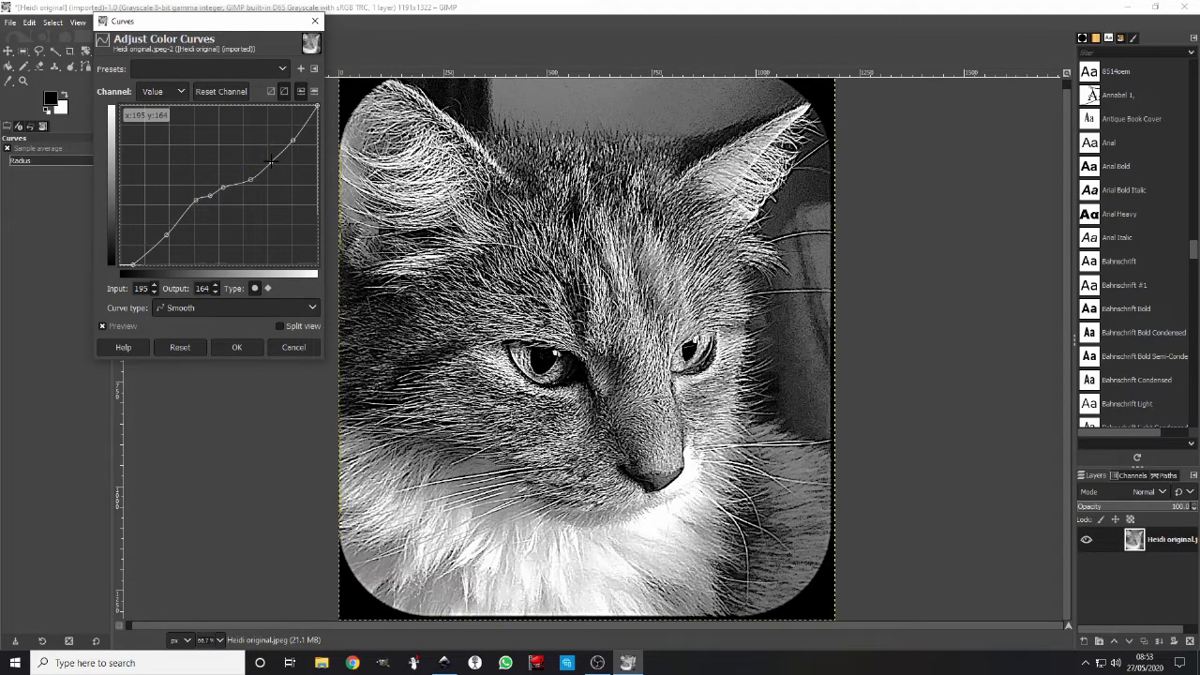
Compare the curve with the unadjusted image, then apply the Curves adjustment
{"action": "left_click", "coordinate": [101, 326]}
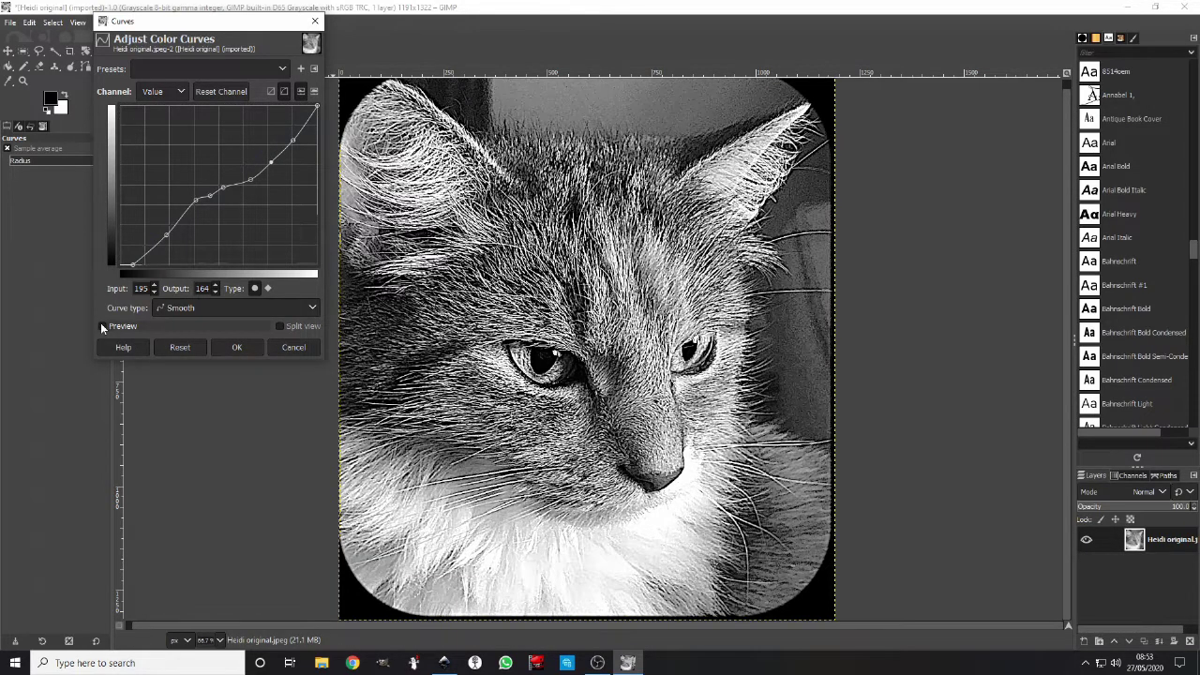
{"action": "left_click", "coordinate": [103, 326]}
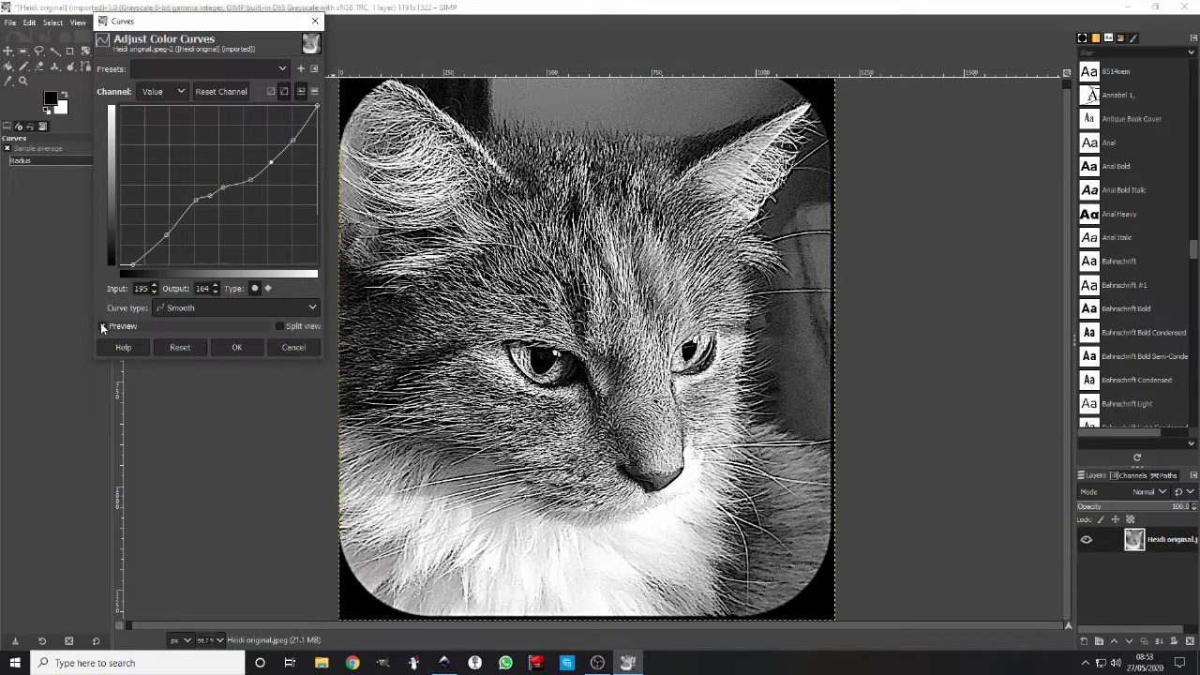
{"action": "left_click", "coordinate": [102, 326]}
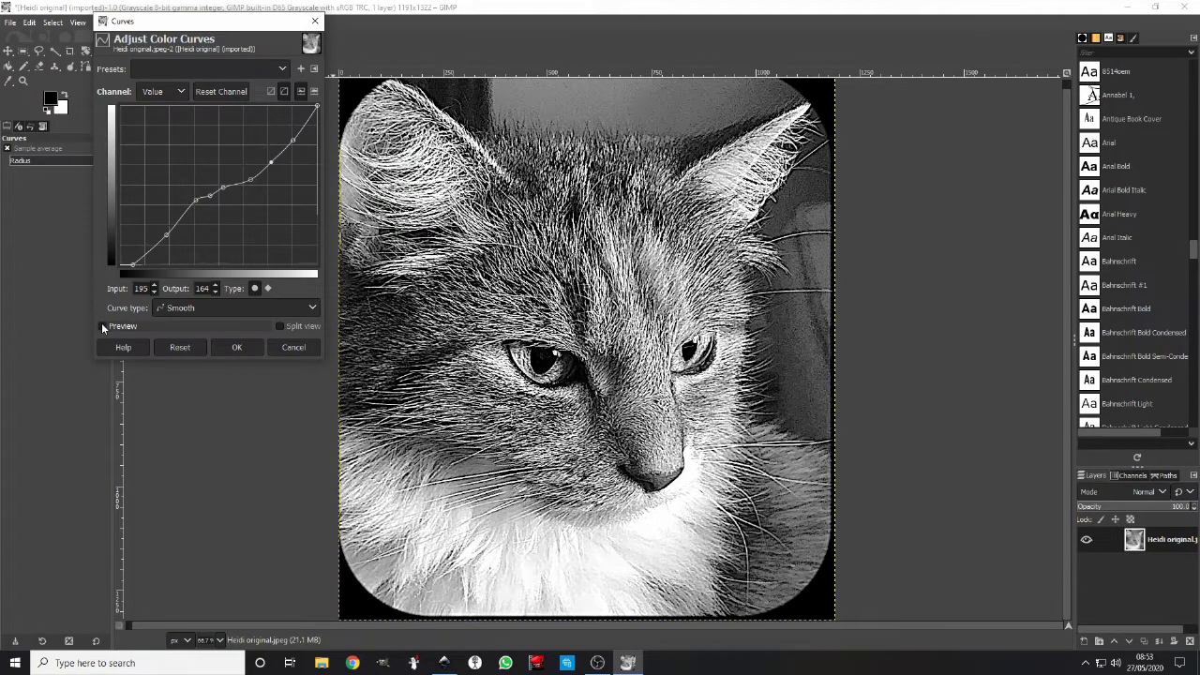
{"action": "left_click", "coordinate": [103, 326]}
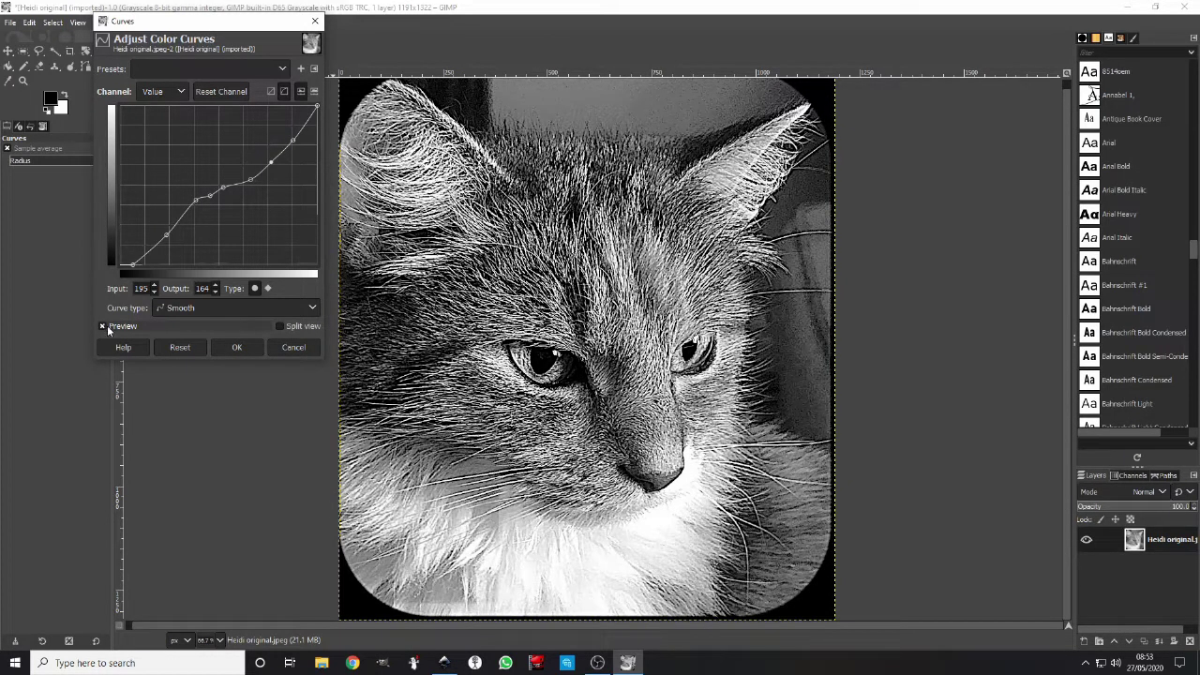
{"action": "left_click", "coordinate": [238, 348]}
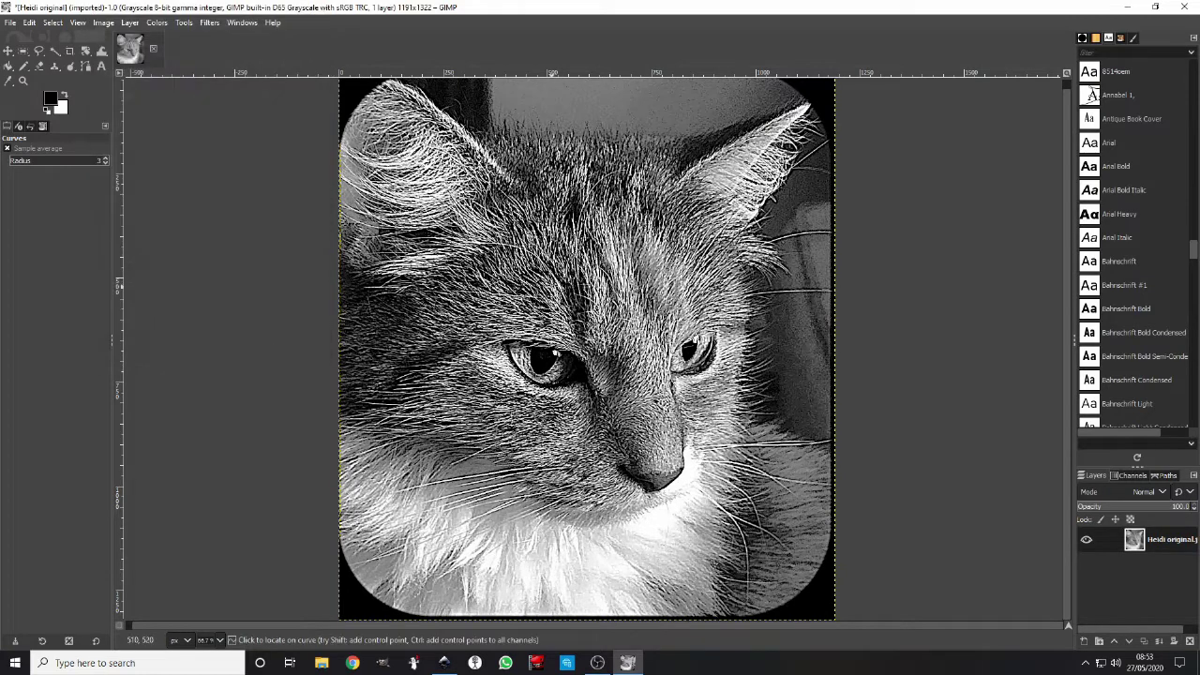
Convert to indexed 1-bit black-and-white with Floyd-Steinberg dithering and inspect the result
{"action": "right_click", "coordinate": [590, 242]}
{"action": "mouse_move", "coordinate": [628, 314]}
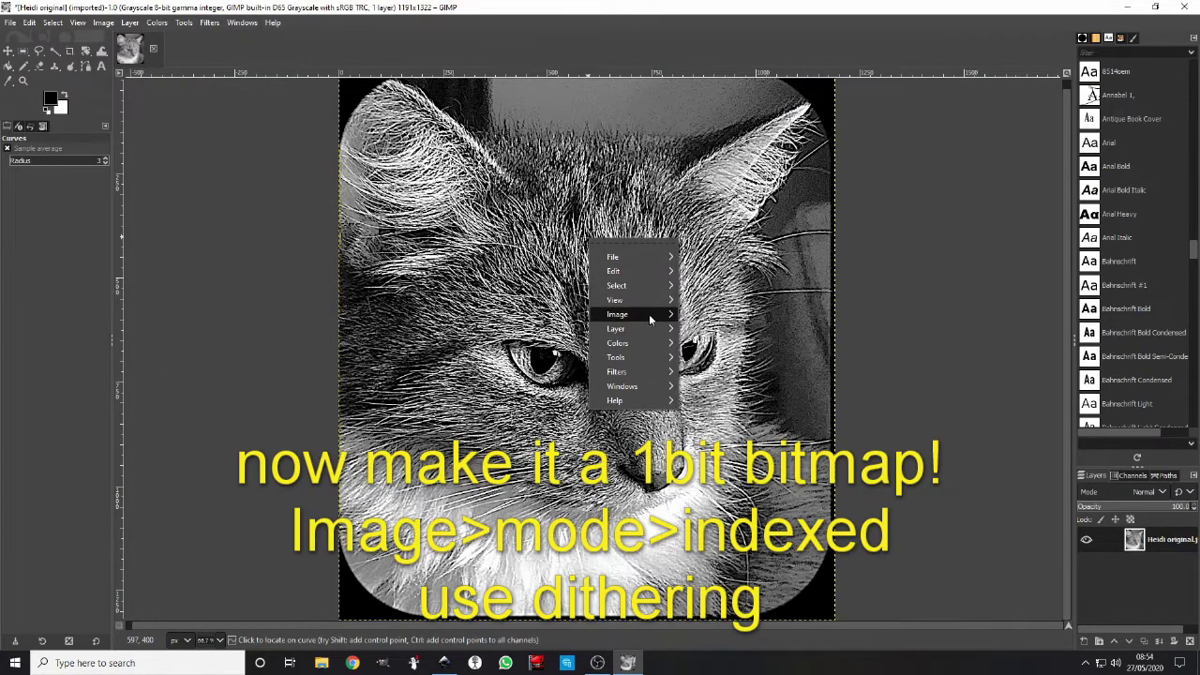
{"action": "mouse_move", "coordinate": [741, 343]}
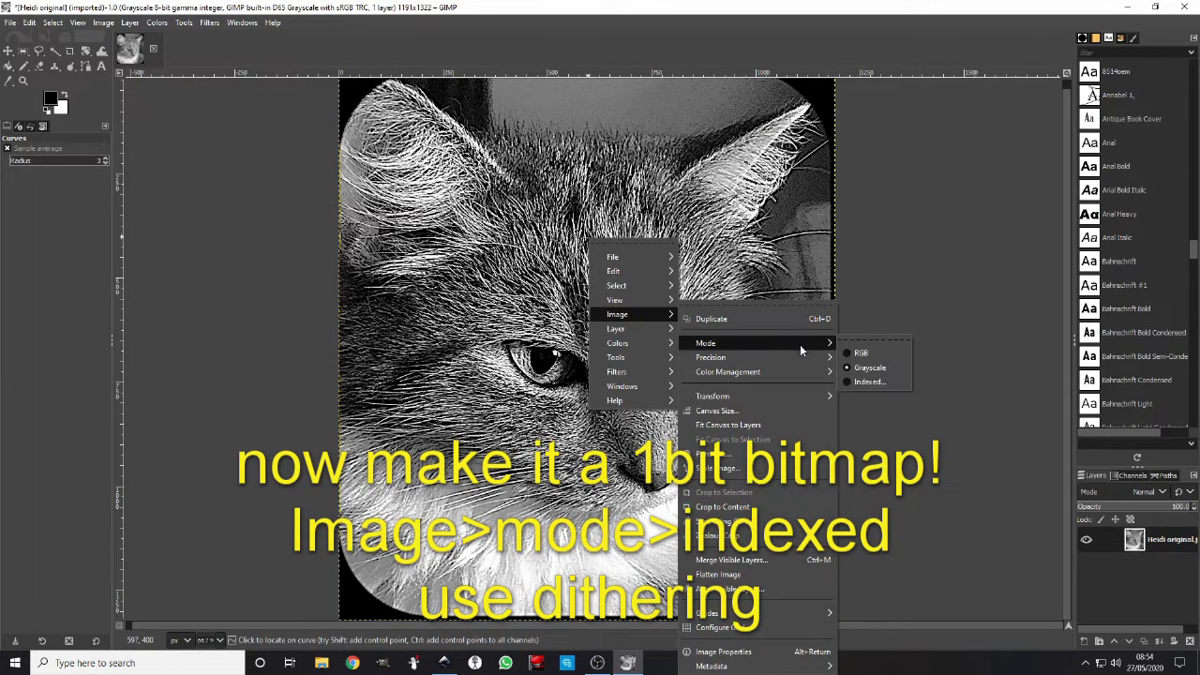
{"action": "left_click", "coordinate": [863, 384]}
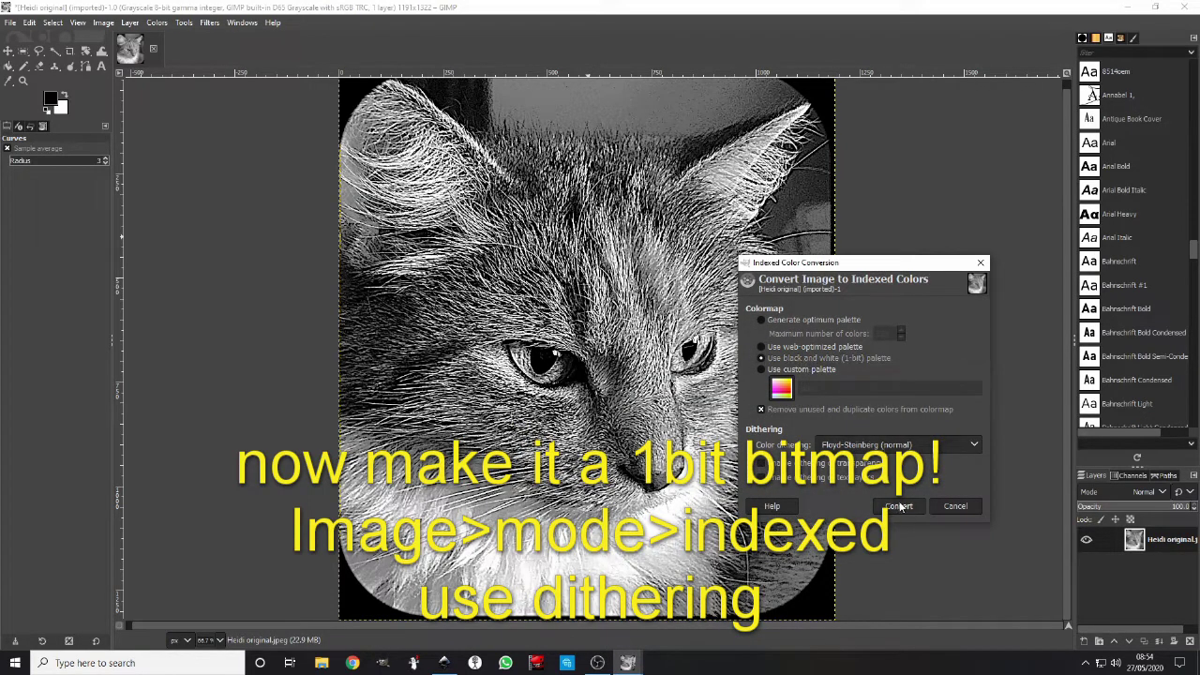
{"action": "left_click", "coordinate": [899, 506]}
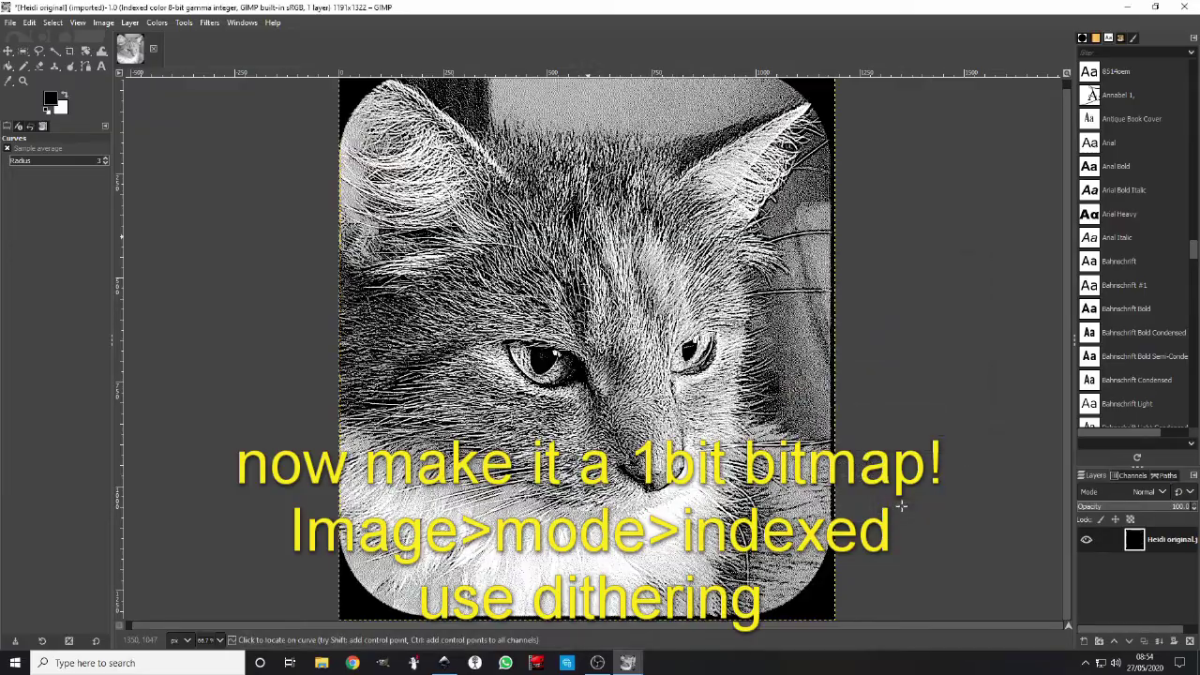
{"action": "scroll", "coordinate": [614, 385], "scroll_direction": "up", "scroll_amount": 4}
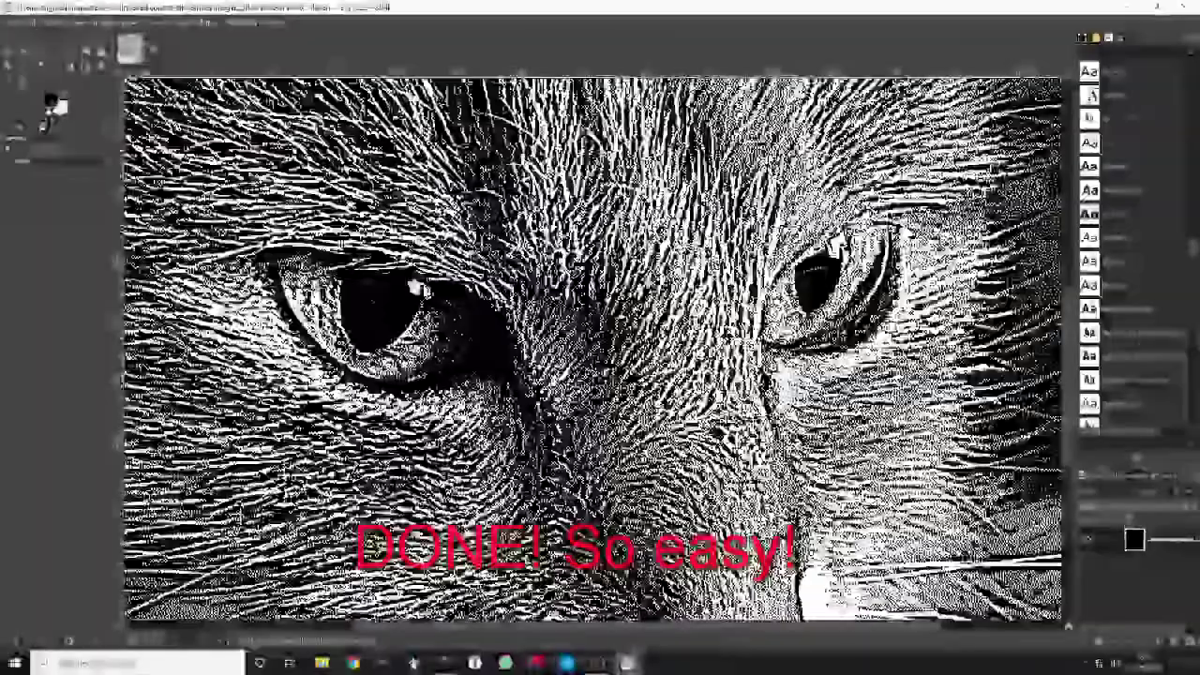
{"action": "scroll", "coordinate": [614, 385], "scroll_direction": "up", "scroll_amount": 1}
{"action": "scroll", "coordinate": [593, 347], "scroll_direction": "down", "scroll_amount": 3}
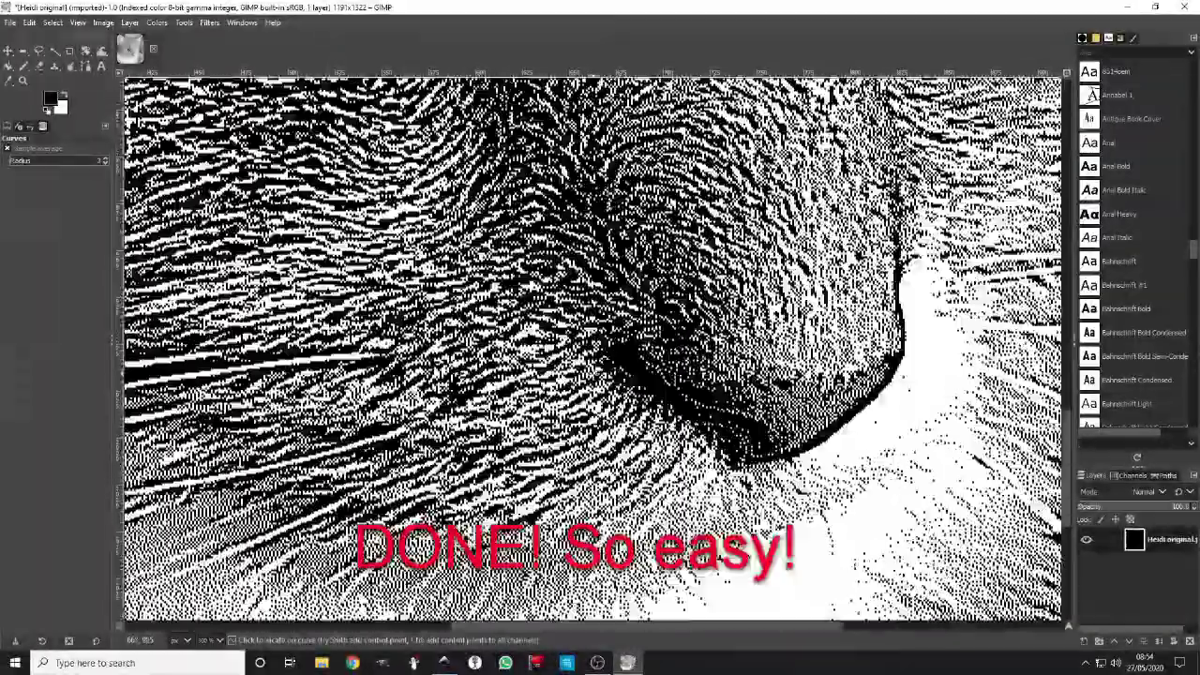
{"action": "scroll", "coordinate": [593, 346], "scroll_direction": "down", "scroll_amount": 3}
{"action": "scroll", "coordinate": [593, 346], "scroll_direction": "up", "scroll_amount": 2}
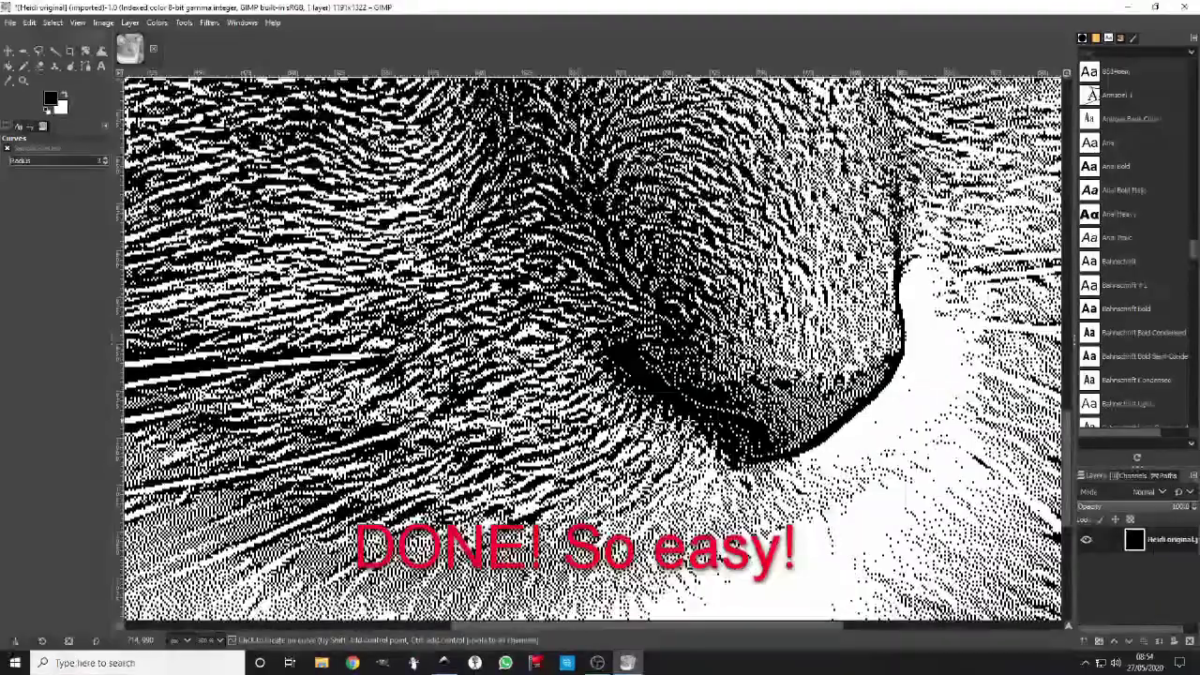
{"action": "scroll", "coordinate": [593, 346], "scroll_direction": "up", "scroll_amount": 3}
{"action": "scroll", "coordinate": [593, 347], "scroll_direction": "up", "scroll_amount": 2}
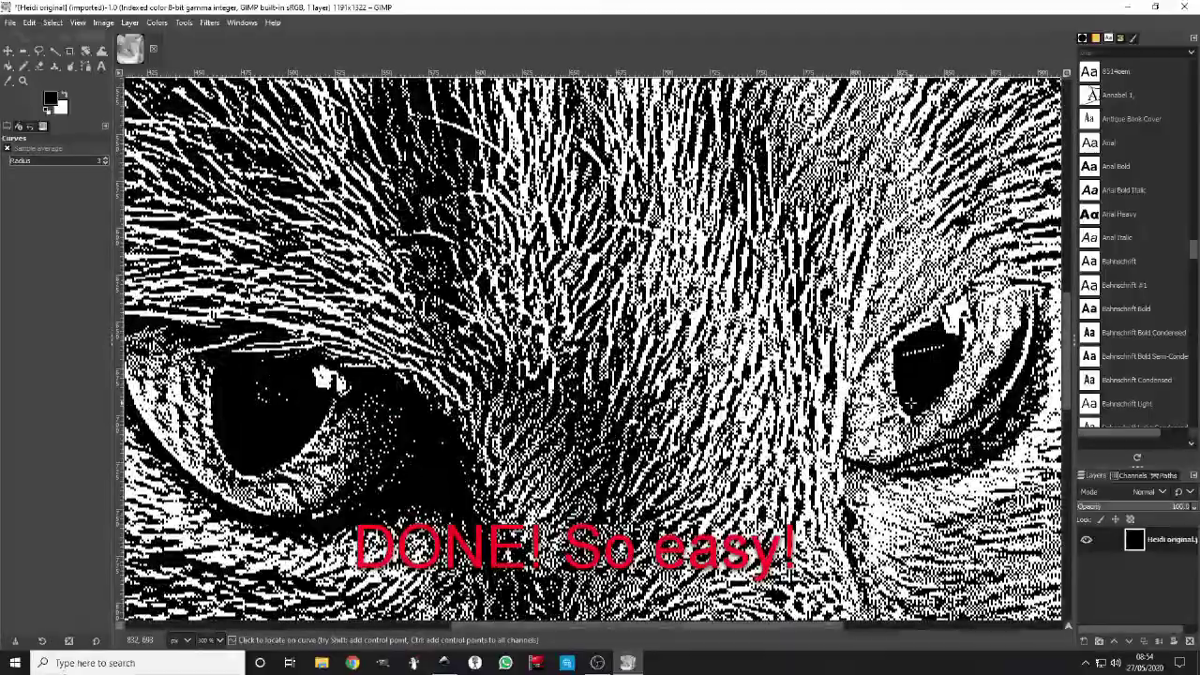
{"action": "scroll", "coordinate": [421, 407], "scroll_direction": "down", "scroll_amount": 2}
{"action": "scroll", "coordinate": [421, 407], "scroll_direction": "down", "scroll_amount": 2}
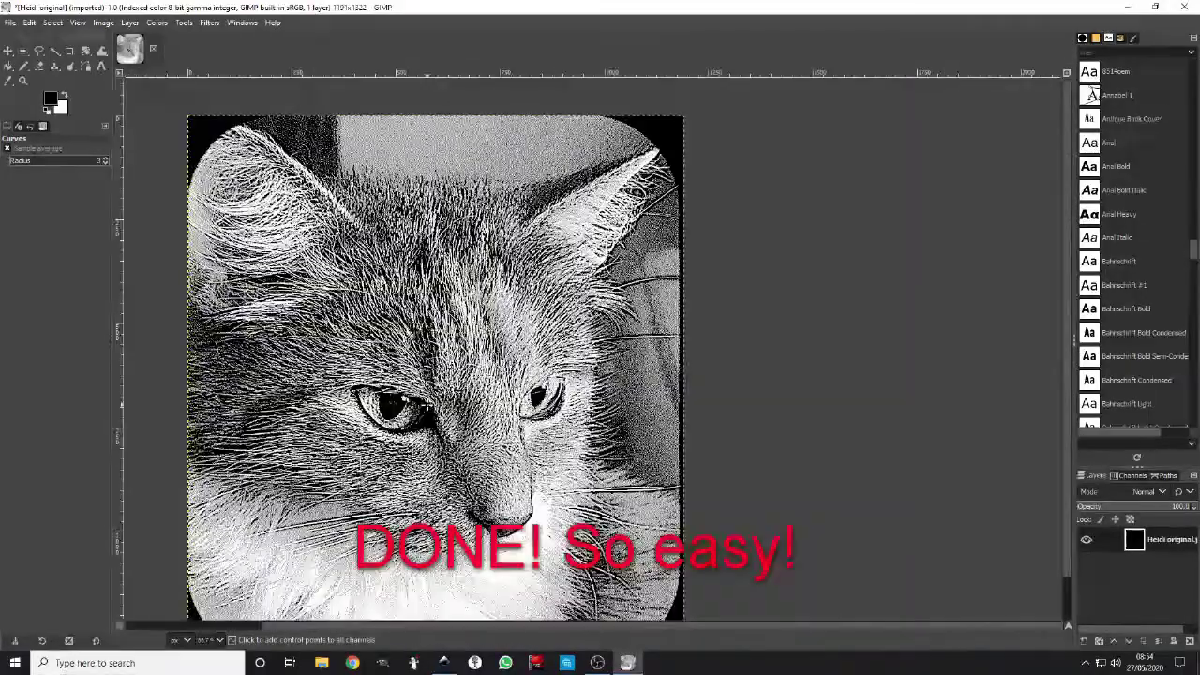
{"action": "scroll", "coordinate": [521, 393], "scroll_direction": "down", "scroll_amount": 1}
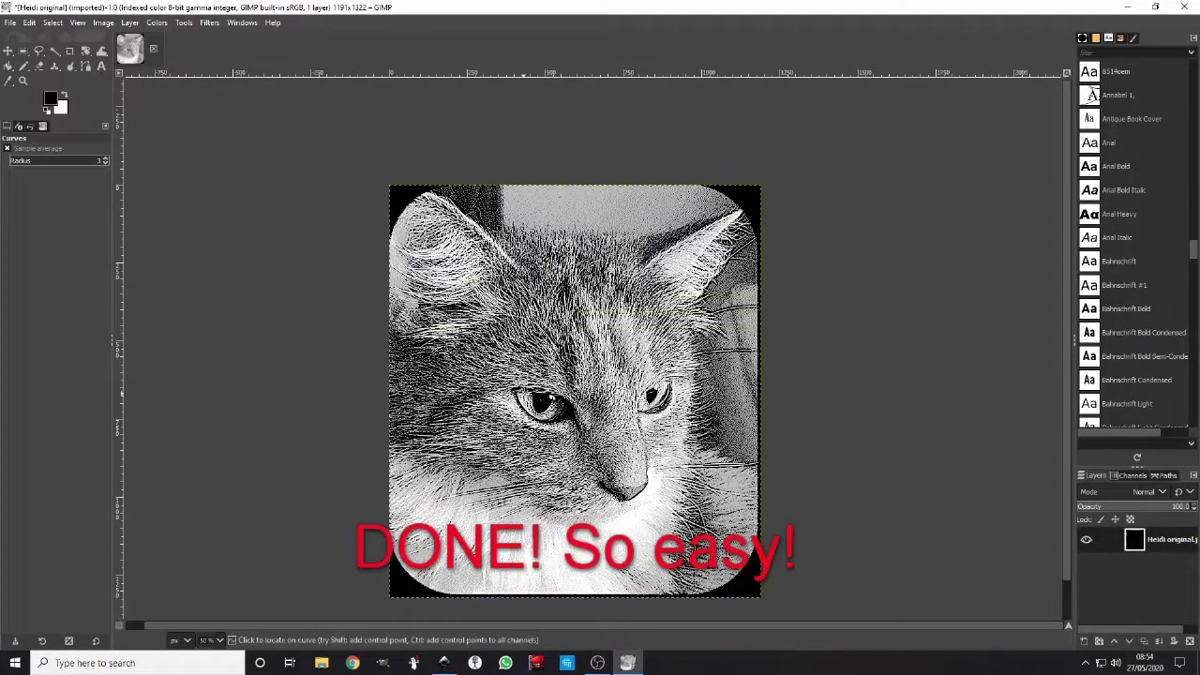
Export the image to the Desktop as Heidi original slate.bmp
{"action": "left_click", "coordinate": [11, 23]}
{"action": "left_click", "coordinate": [51, 224]}
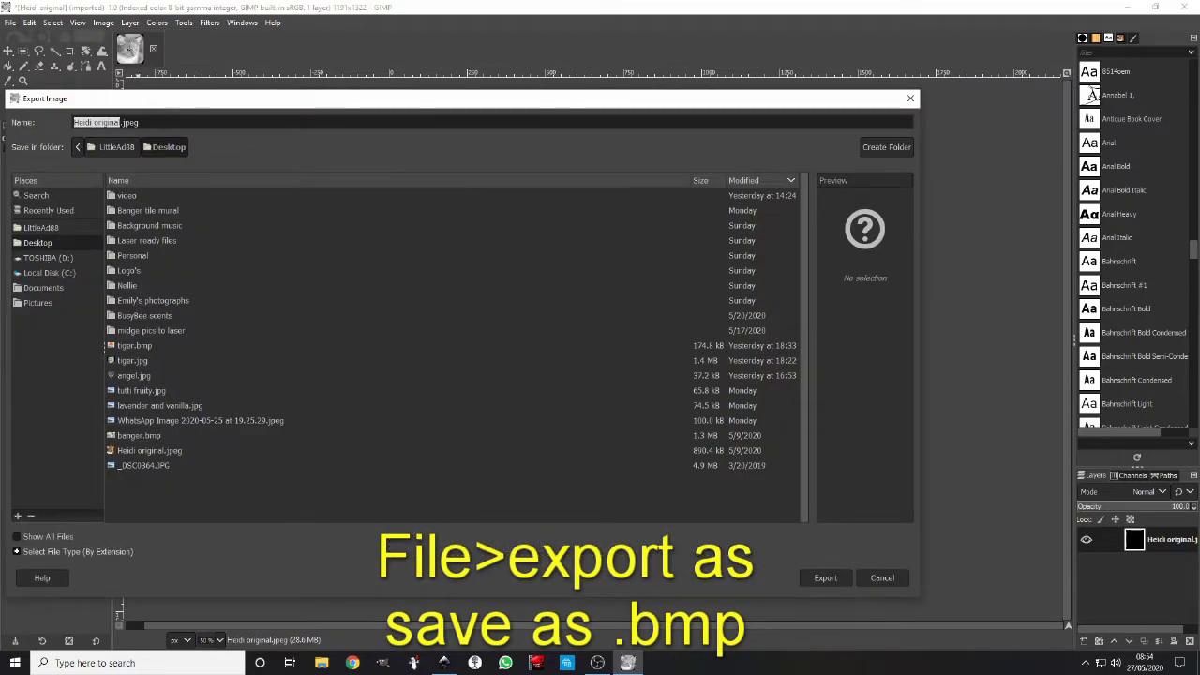
{"action": "left_click", "coordinate": [139, 122]}
{"action": "key", "text": "BackSpace"}
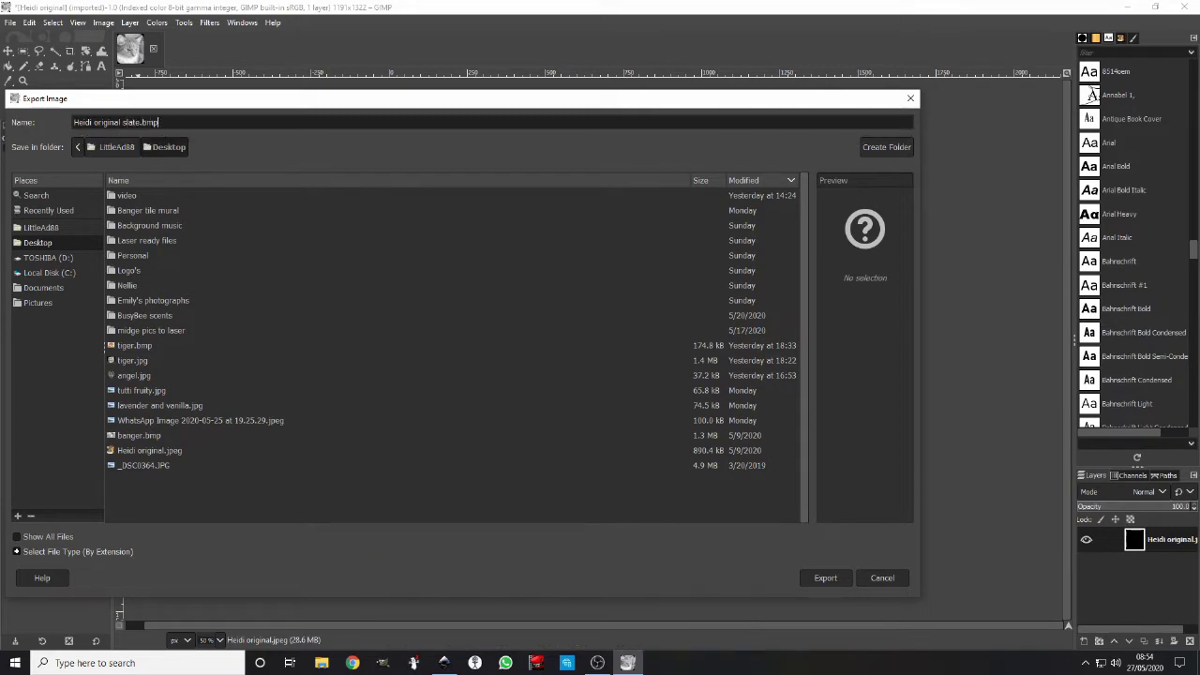
{"action": "key", "text": "Return"}
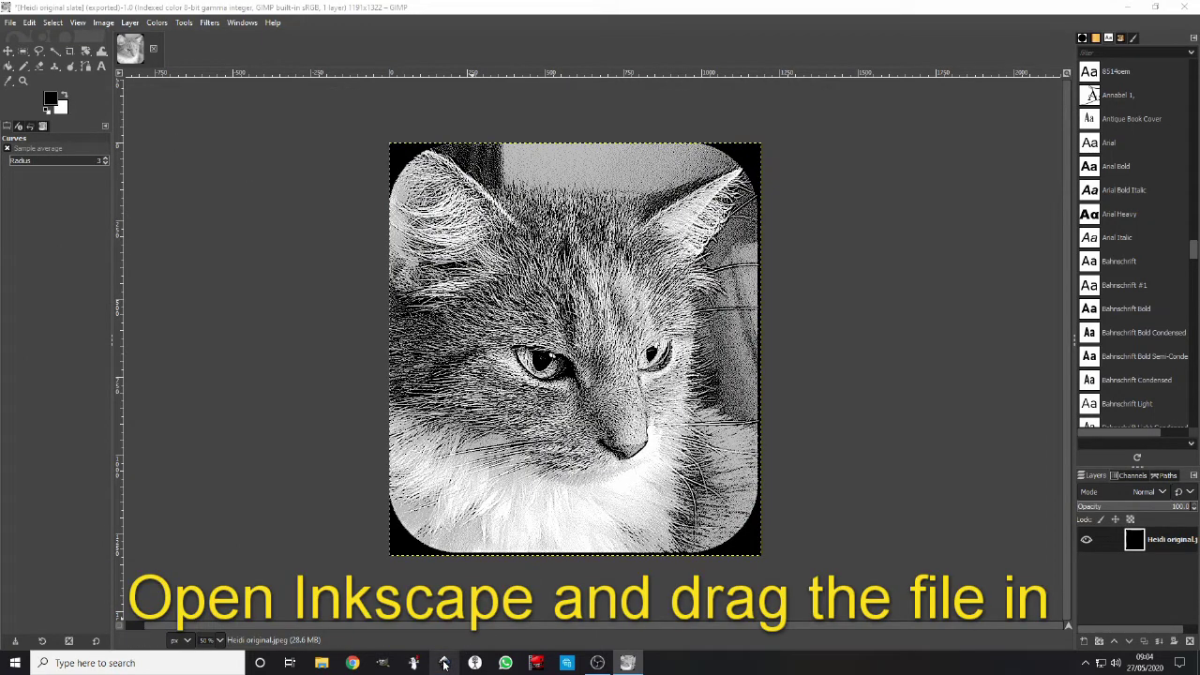
Drag Heidi original slate.bmp from the Desktop into the new Inkscape document, embedded
{"action": "left_click", "coordinate": [444, 663]}
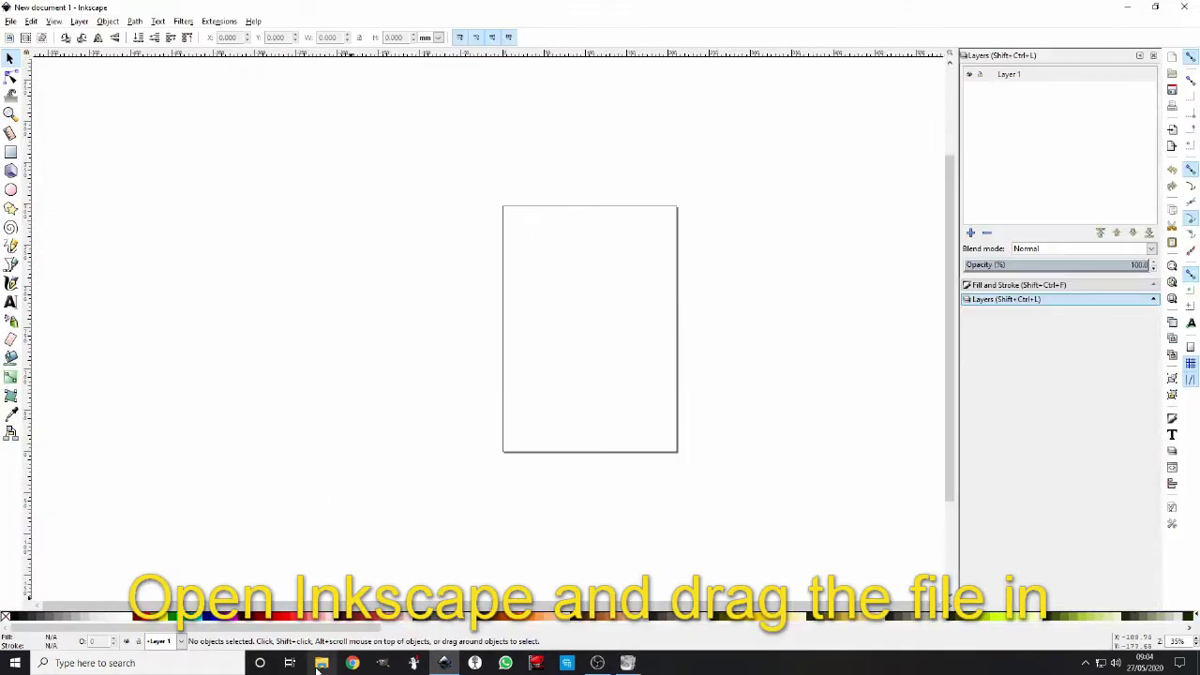
{"action": "left_click", "coordinate": [321, 662]}
{"action": "left_click", "coordinate": [52, 212]}
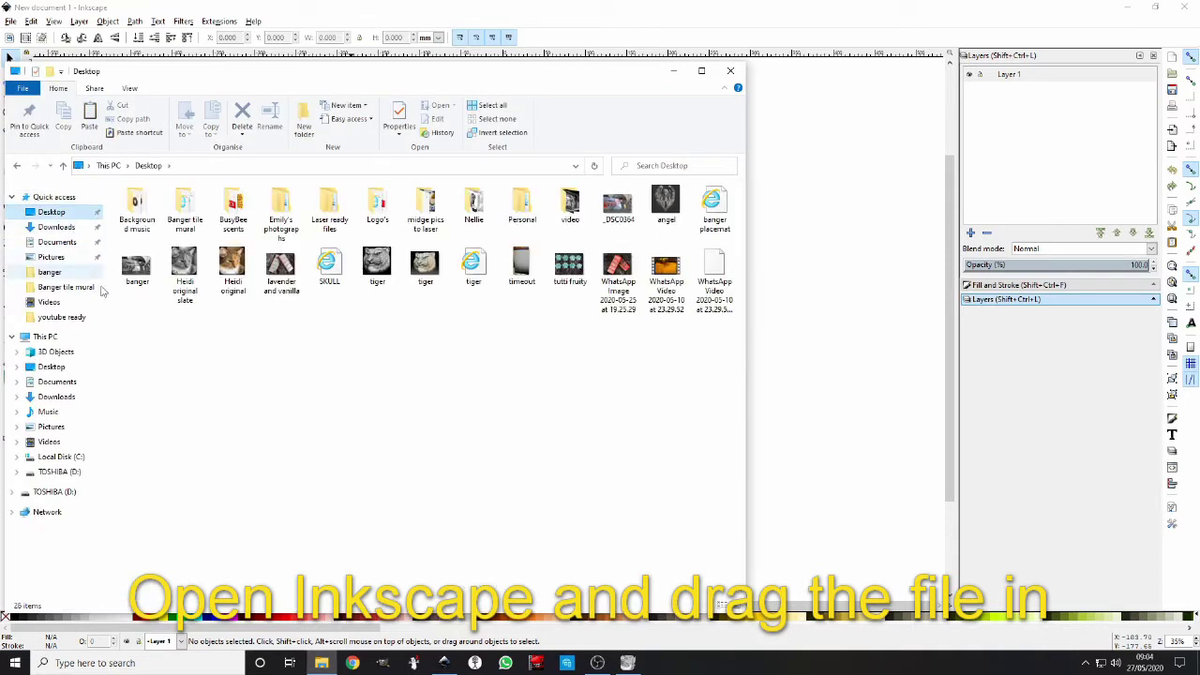
{"action": "left_click_drag", "start_coordinate": [186, 265], "coordinate": [834, 304]}
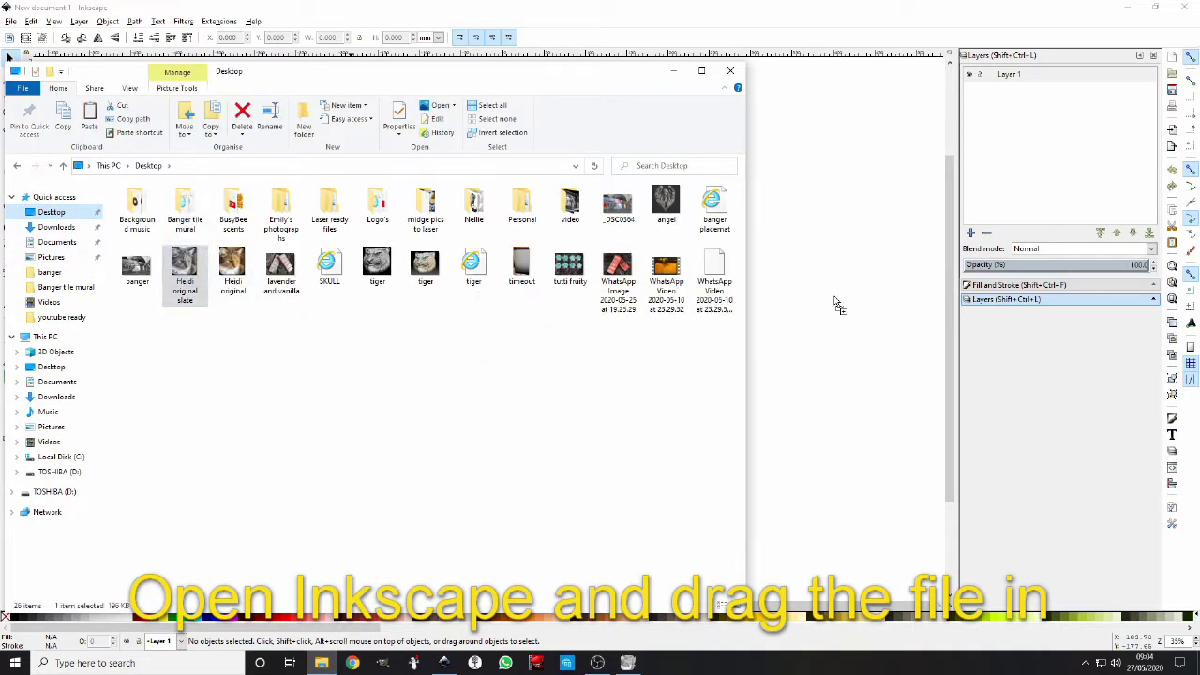
{"action": "left_click", "coordinate": [669, 413]}
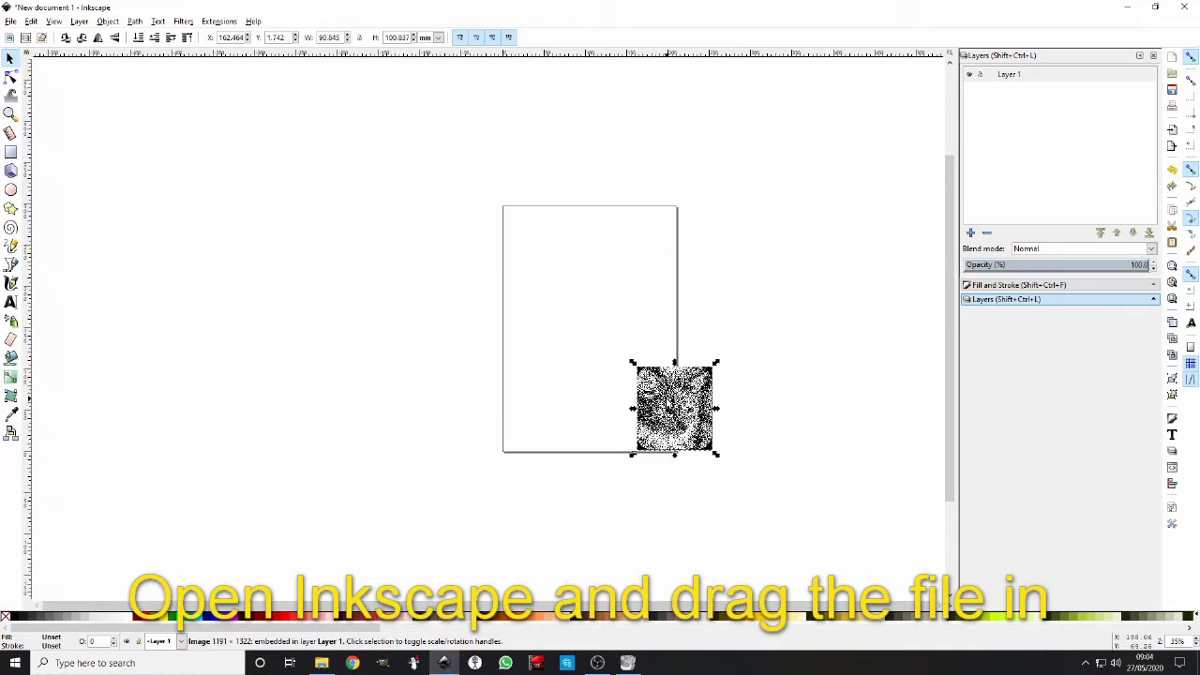
Resize the page to the cat bitmap, making it 90.845 × 100.837 mm
{"action": "key", "text": "ctrl+shift+d"}
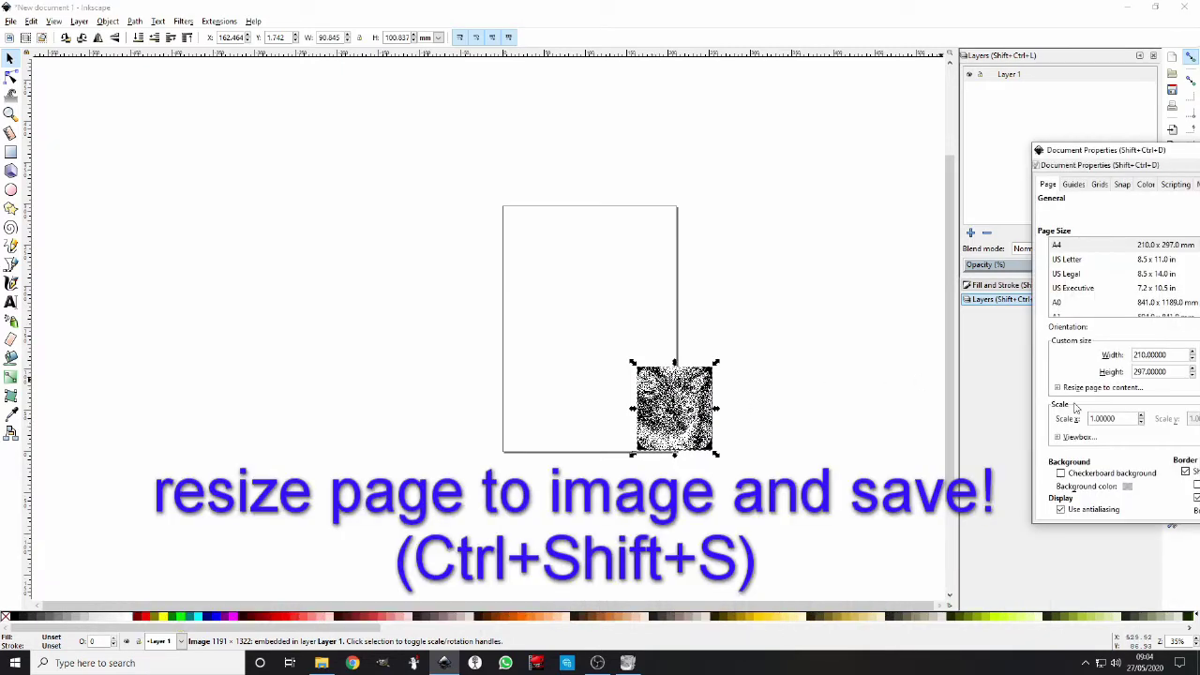
{"action": "left_click_drag", "start_coordinate": [1107, 153], "coordinate": [950, 169]}
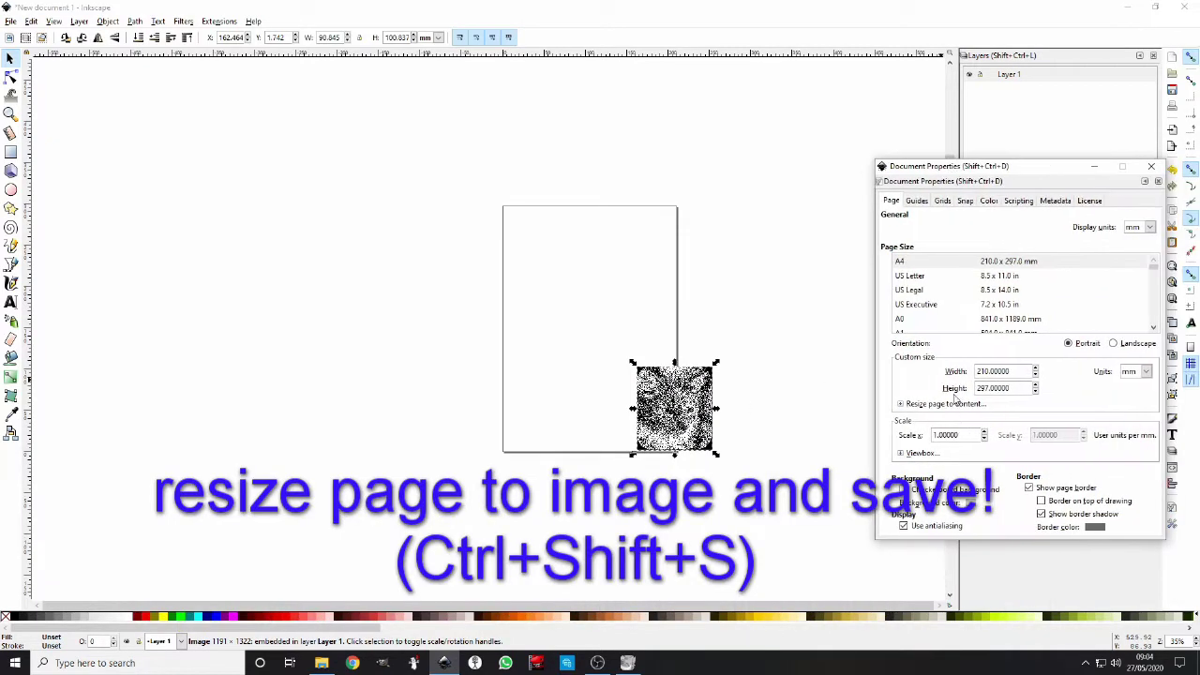
{"action": "left_click", "coordinate": [945, 403]}
{"action": "left_click", "coordinate": [1026, 471]}
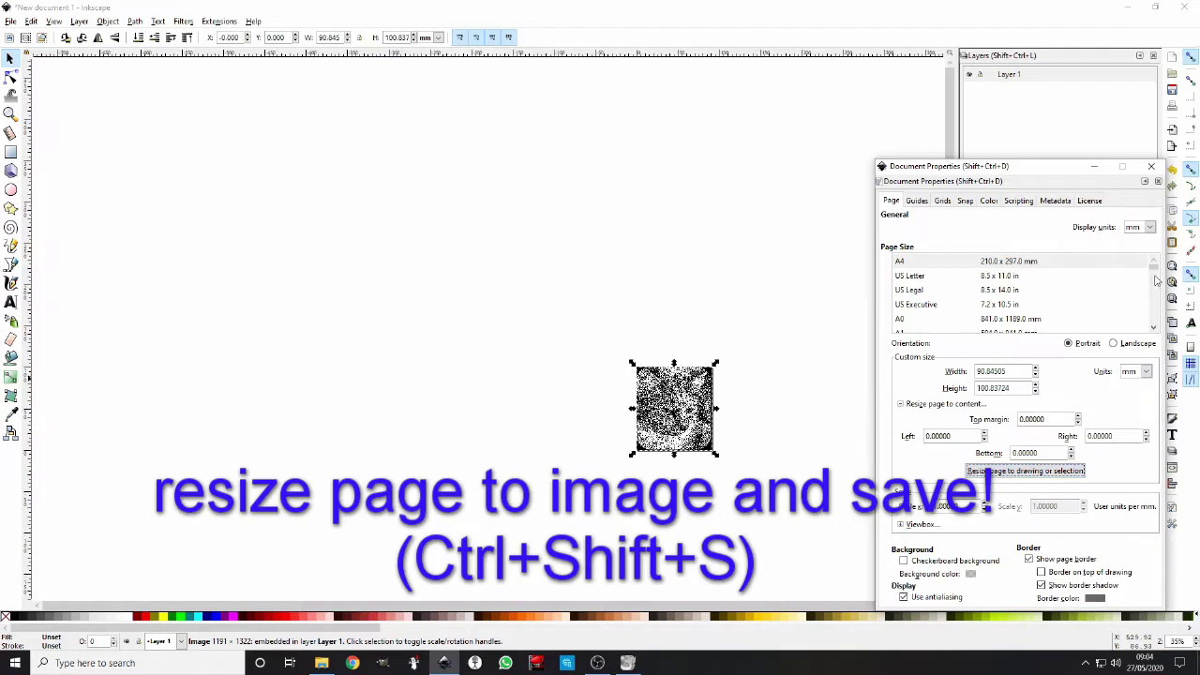
{"action": "left_click", "coordinate": [1151, 166]}
{"action": "scroll", "coordinate": [671, 427], "scroll_direction": "up", "scroll_amount": 3}
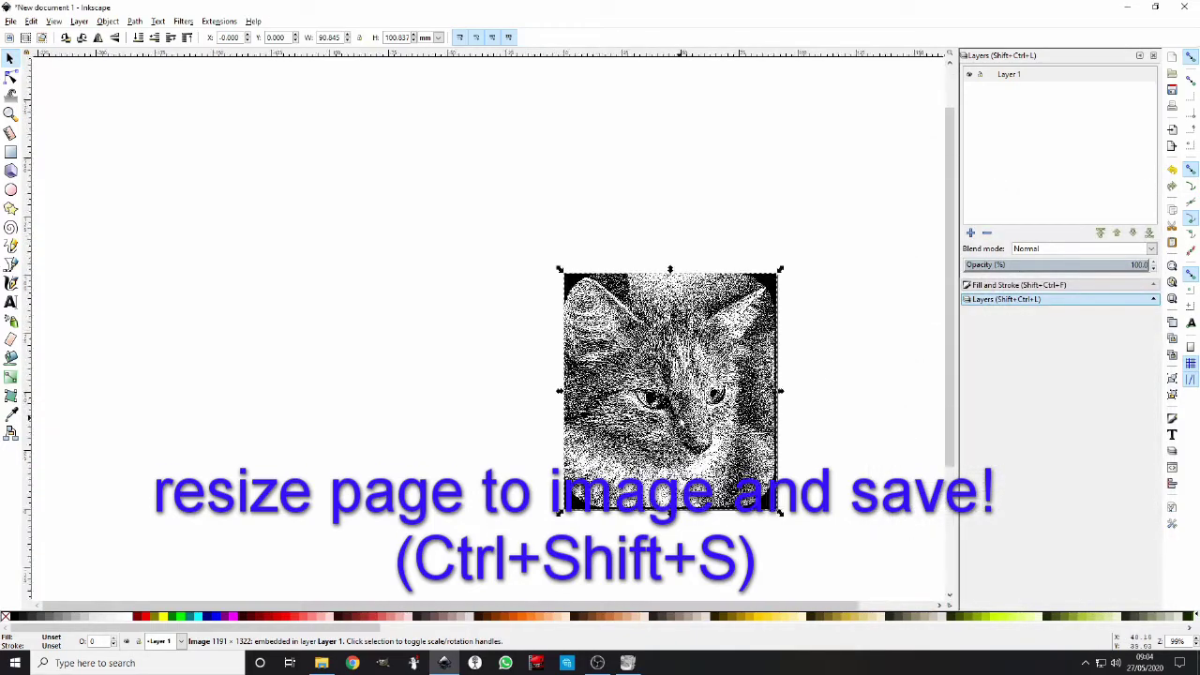
{"action": "scroll", "coordinate": [682, 424], "scroll_direction": "up", "scroll_amount": 1}
{"action": "scroll", "coordinate": [701, 442], "scroll_direction": "up", "scroll_amount": 1}
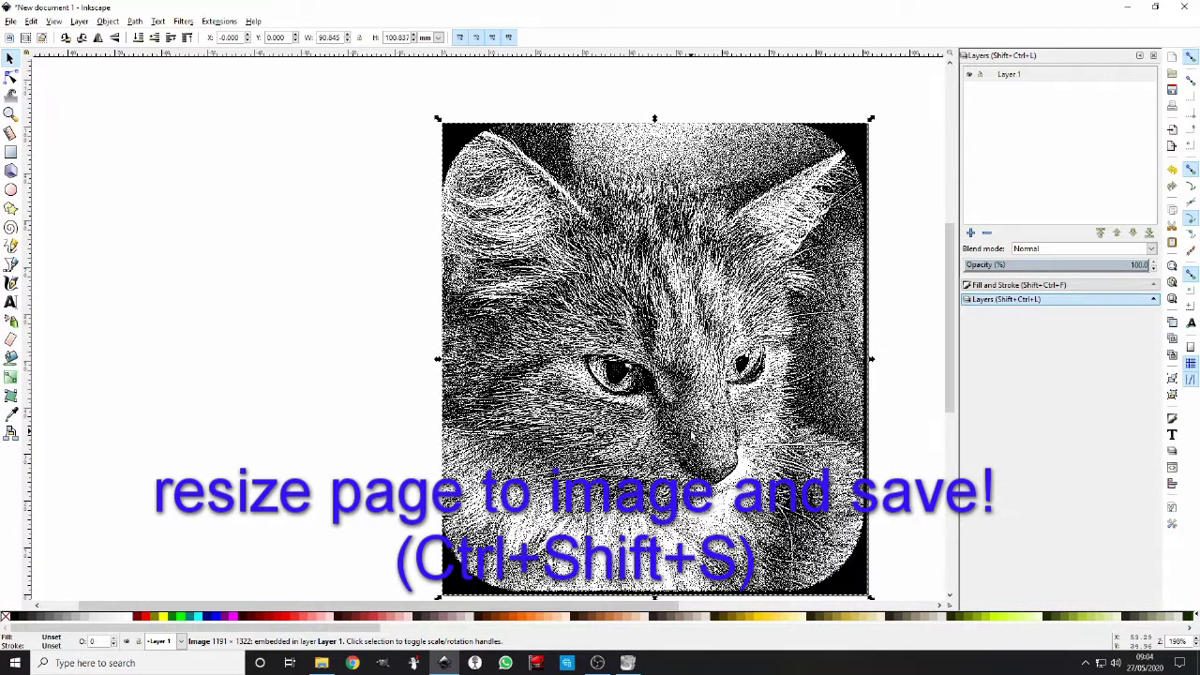
{"action": "scroll", "coordinate": [701, 442], "scroll_direction": "up", "scroll_amount": 1}
{"action": "scroll", "coordinate": [701, 442], "scroll_direction": "down", "scroll_amount": 2}
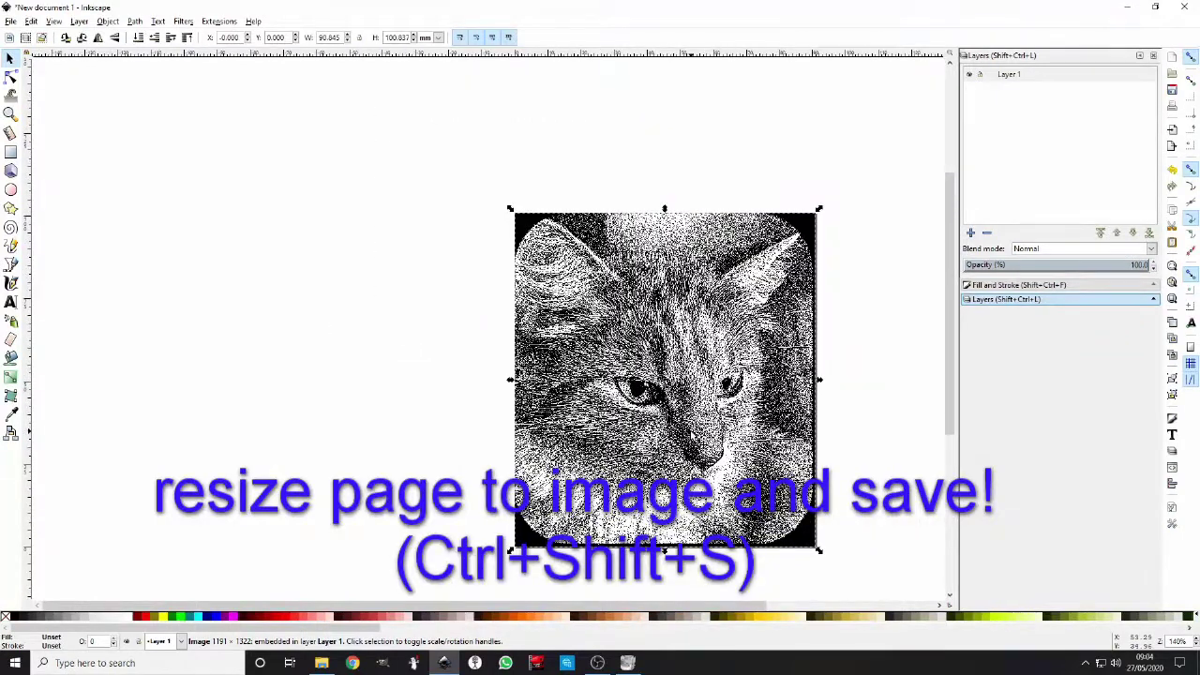
Save the drawing to the Desktop as Heidi original slate.svg, then switch to K40 Whisperer
{"action": "key", "text": "ctrl+shift+s"}
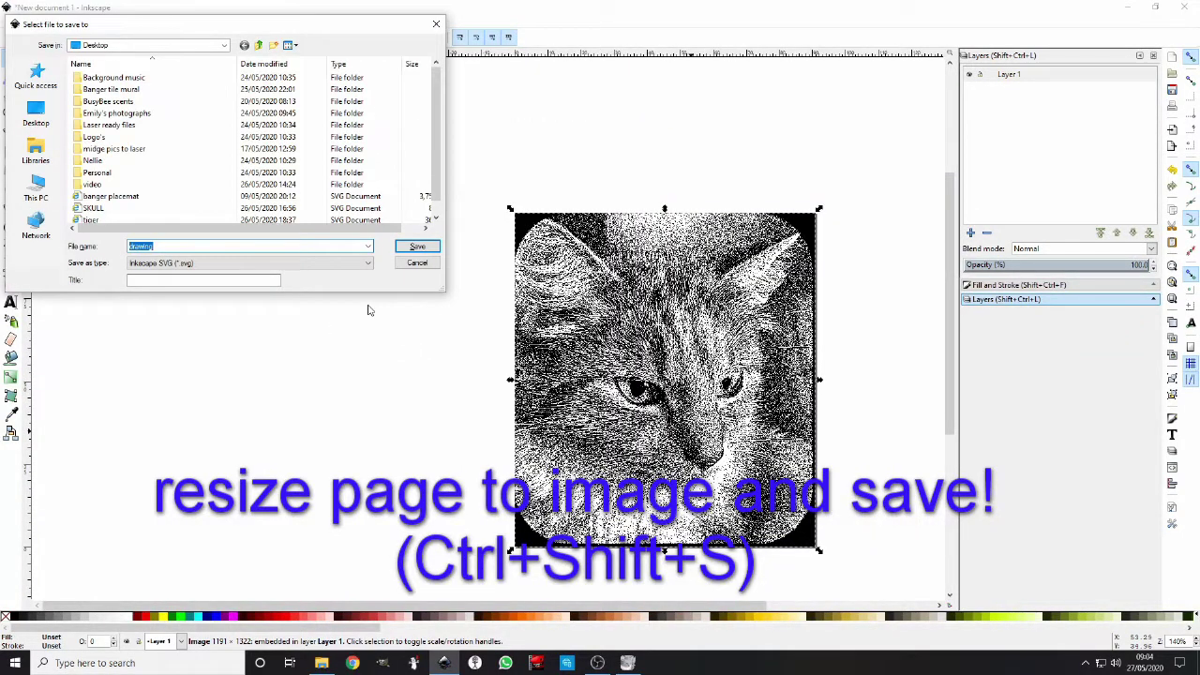
{"action": "type", "text": "Heidi or"}
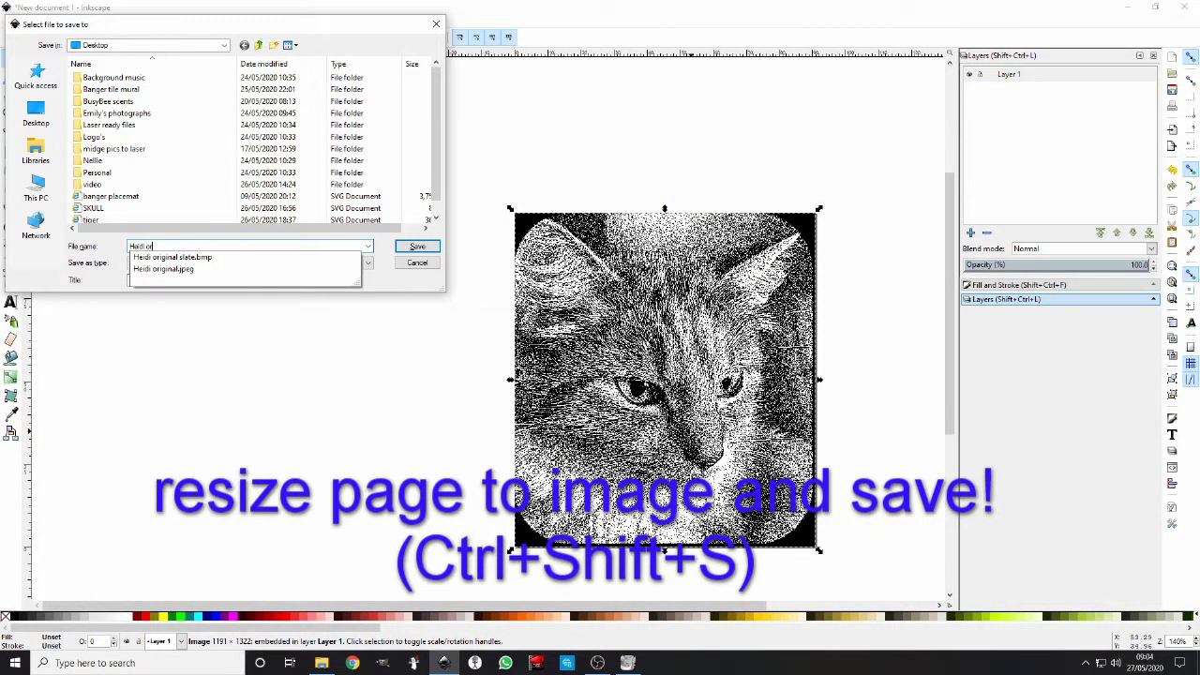
{"action": "type", "text": "iginal slate"}
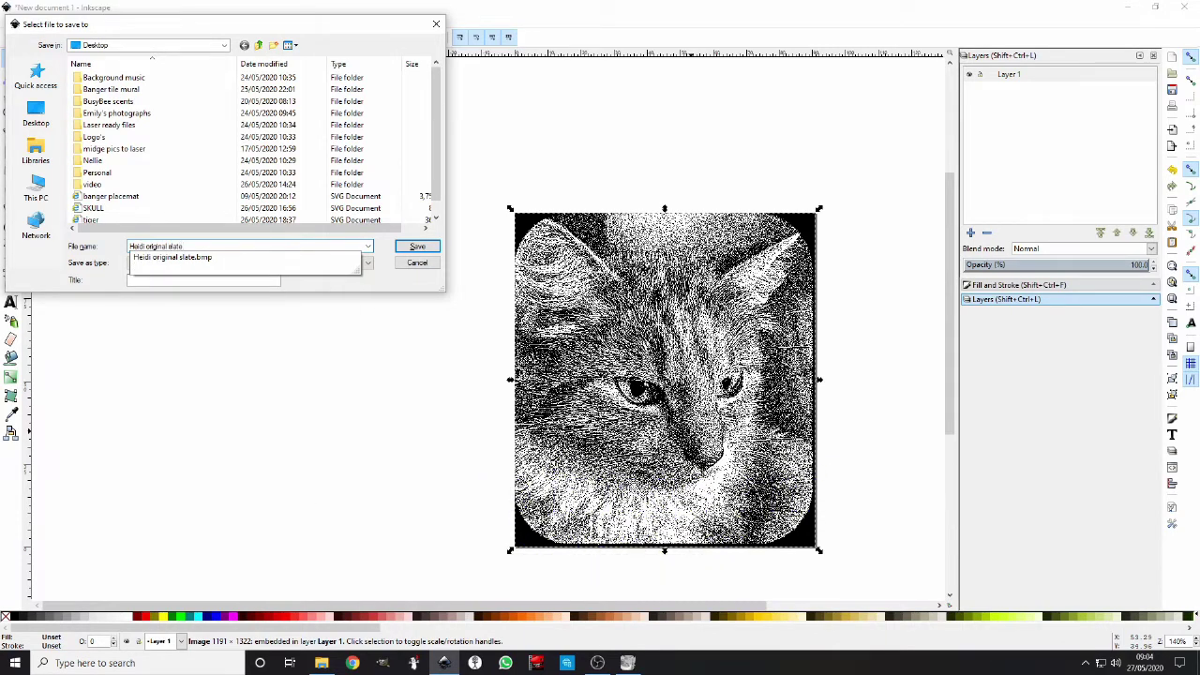
{"action": "key", "text": "Return"}
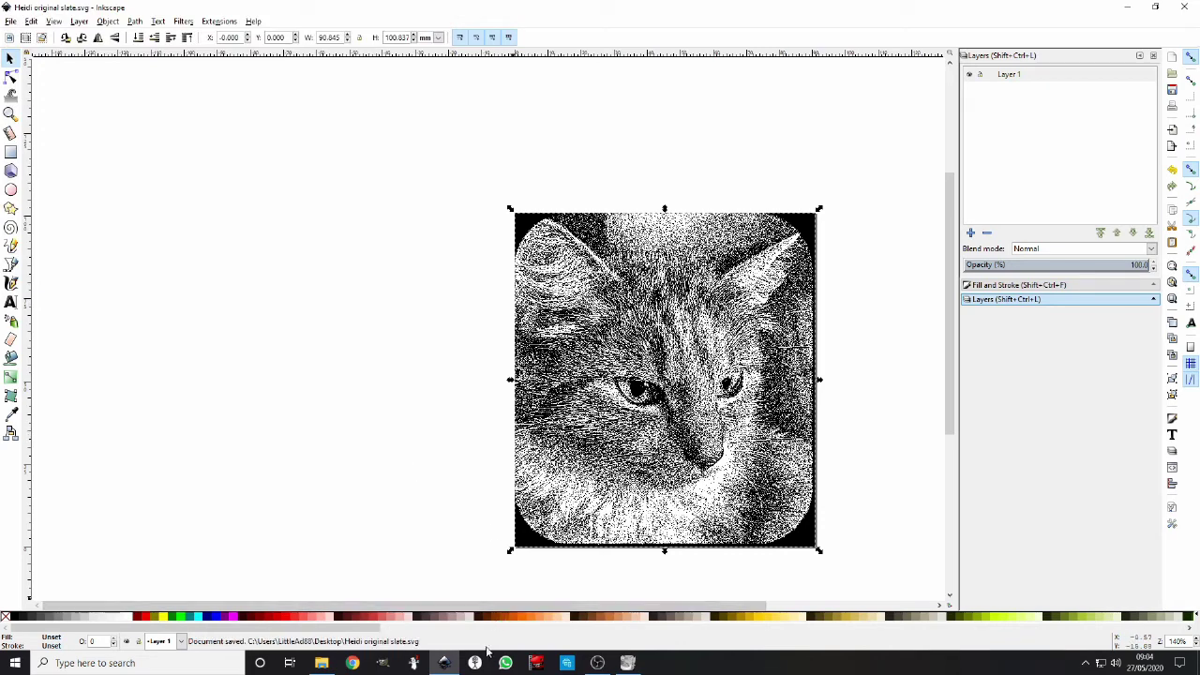
{"action": "left_click", "coordinate": [485, 663]}
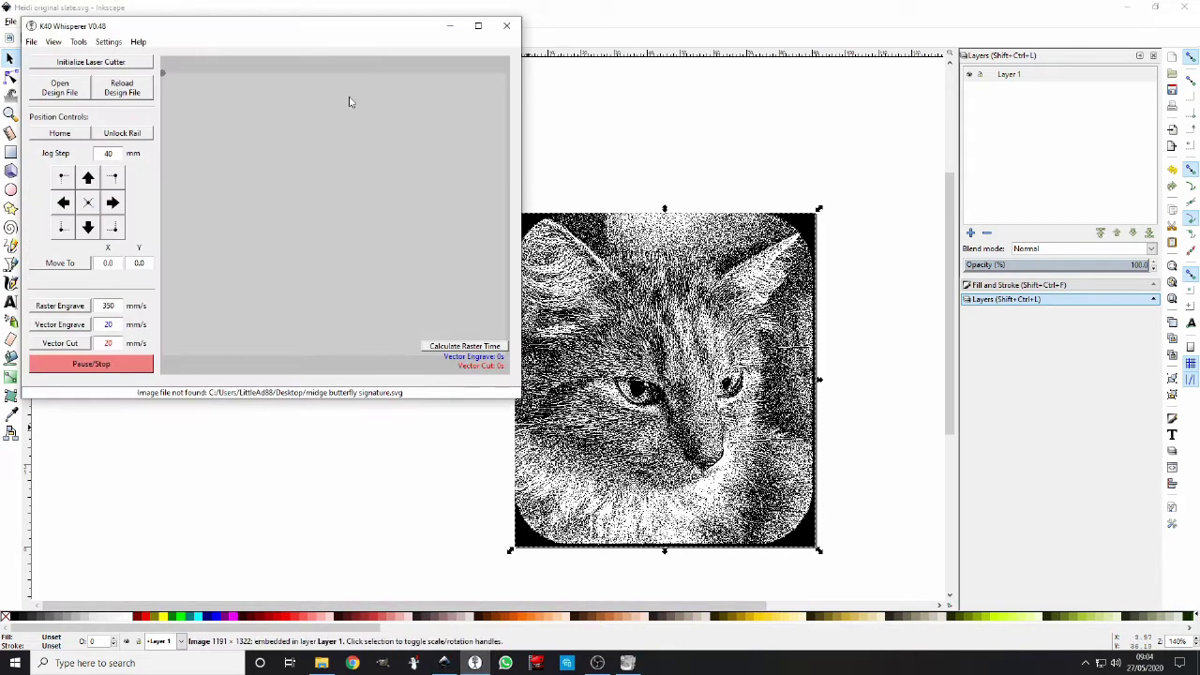
Load 'Heidi original slate.svg' from the Desktop into K40 Whisperer and maximize its window
{"action": "left_click", "coordinate": [59, 88]}
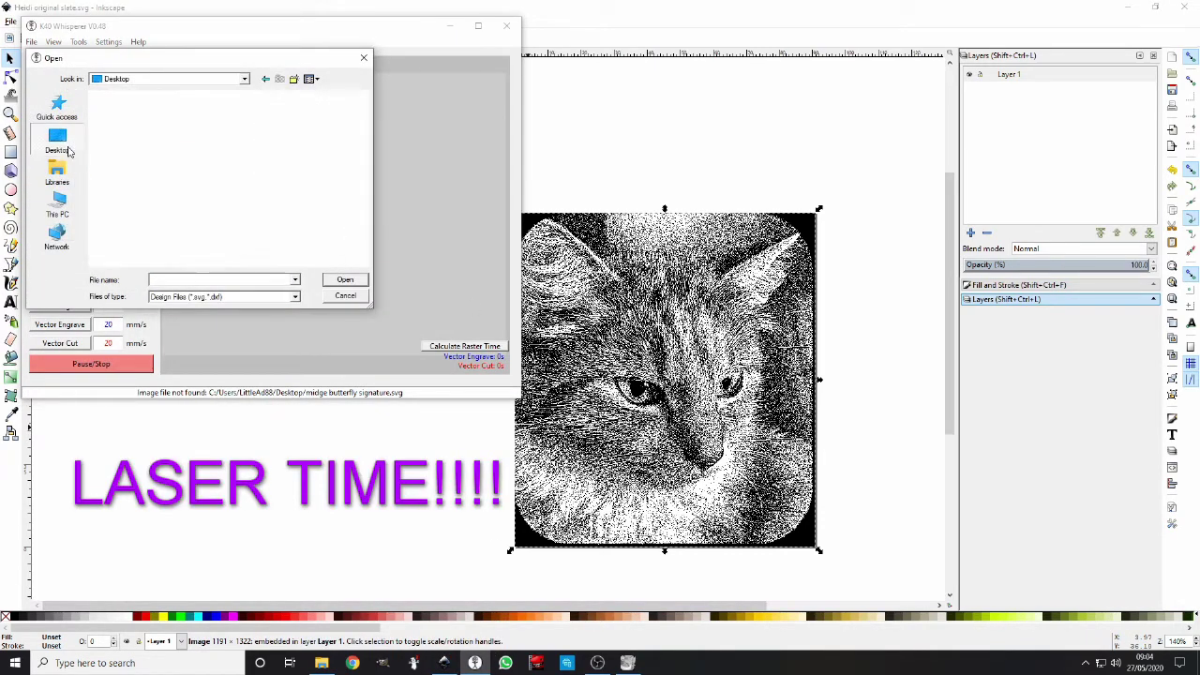
{"action": "type", "text": "H"}
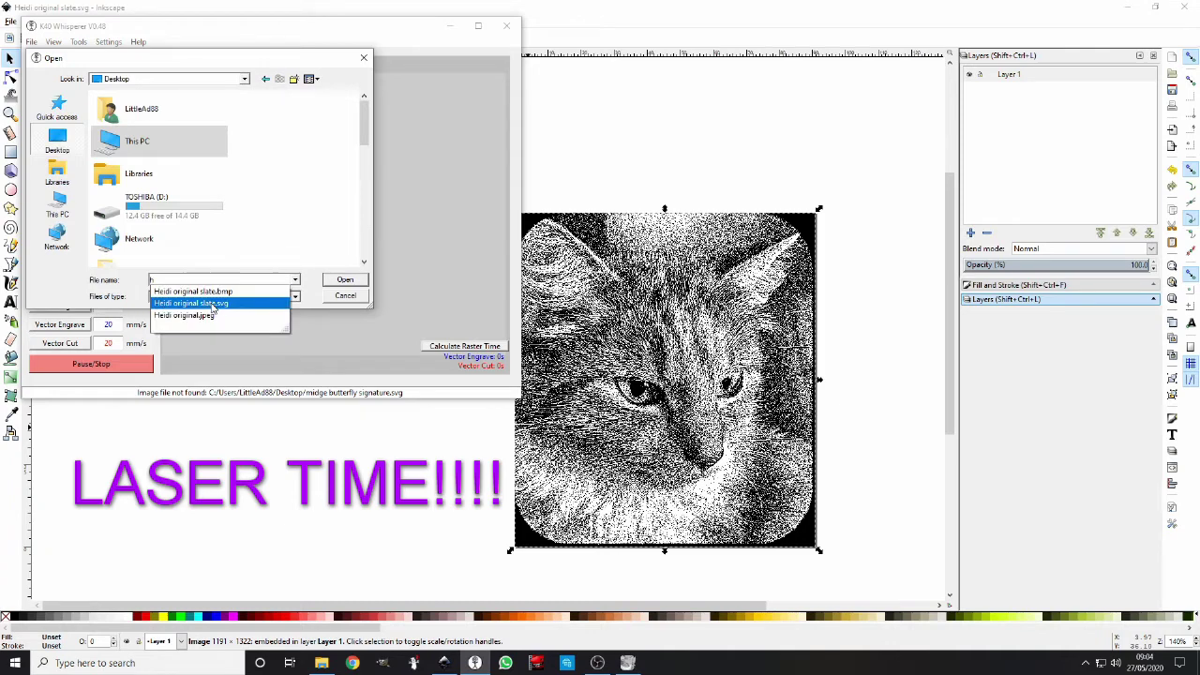
{"action": "left_click", "coordinate": [218, 305]}
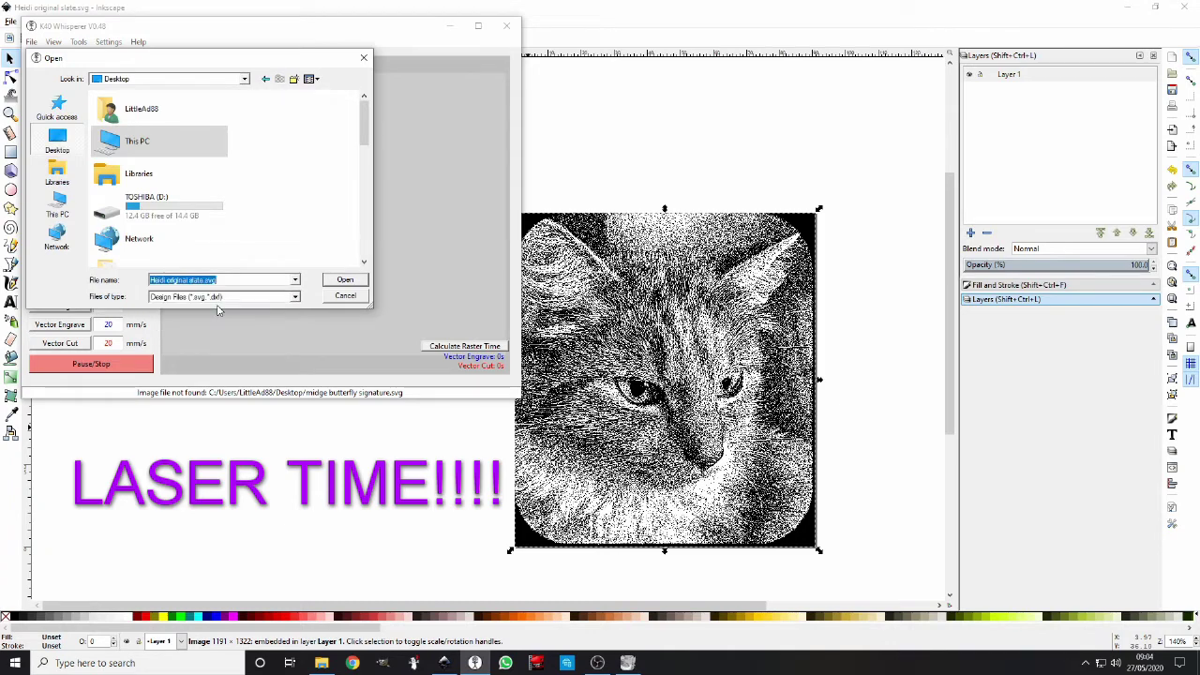
{"action": "left_click", "coordinate": [343, 280]}
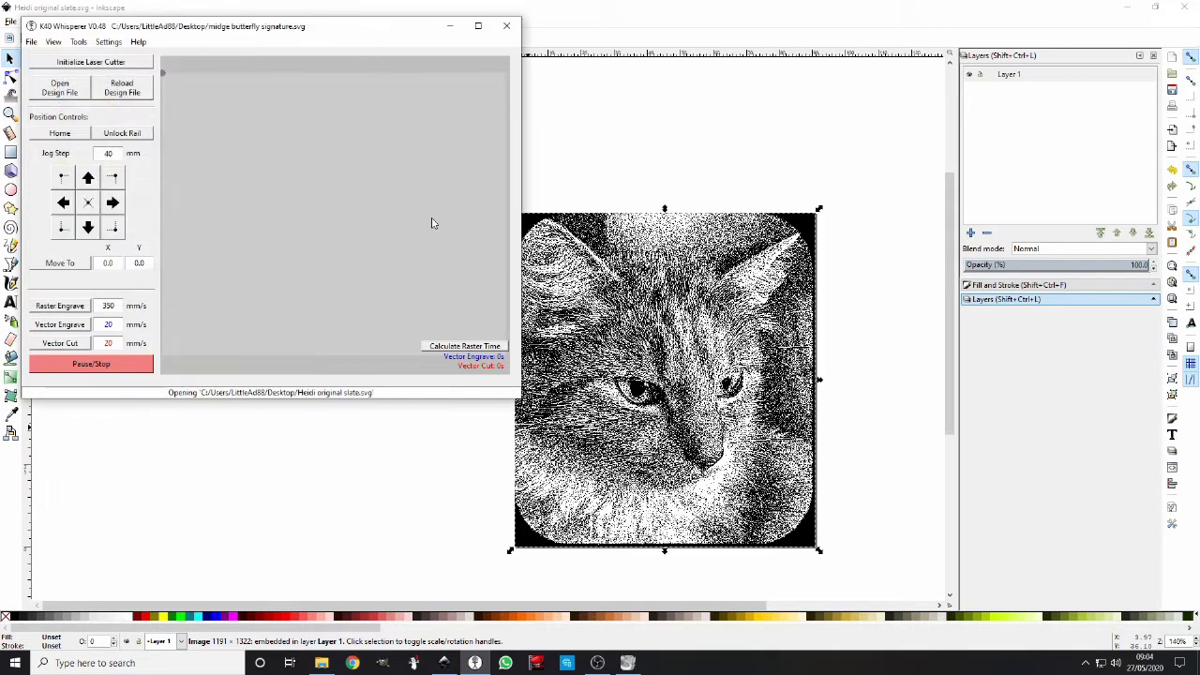
{"action": "left_click", "coordinate": [478, 26]}
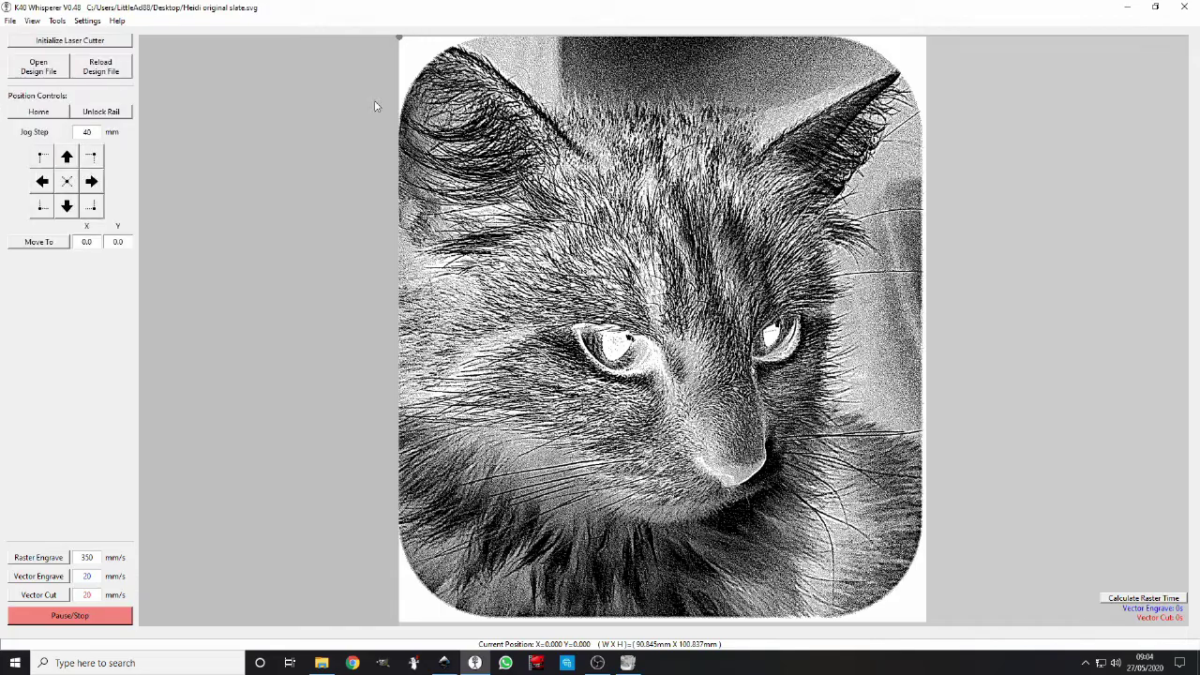
{"action": "left_click", "coordinate": [87, 20]}
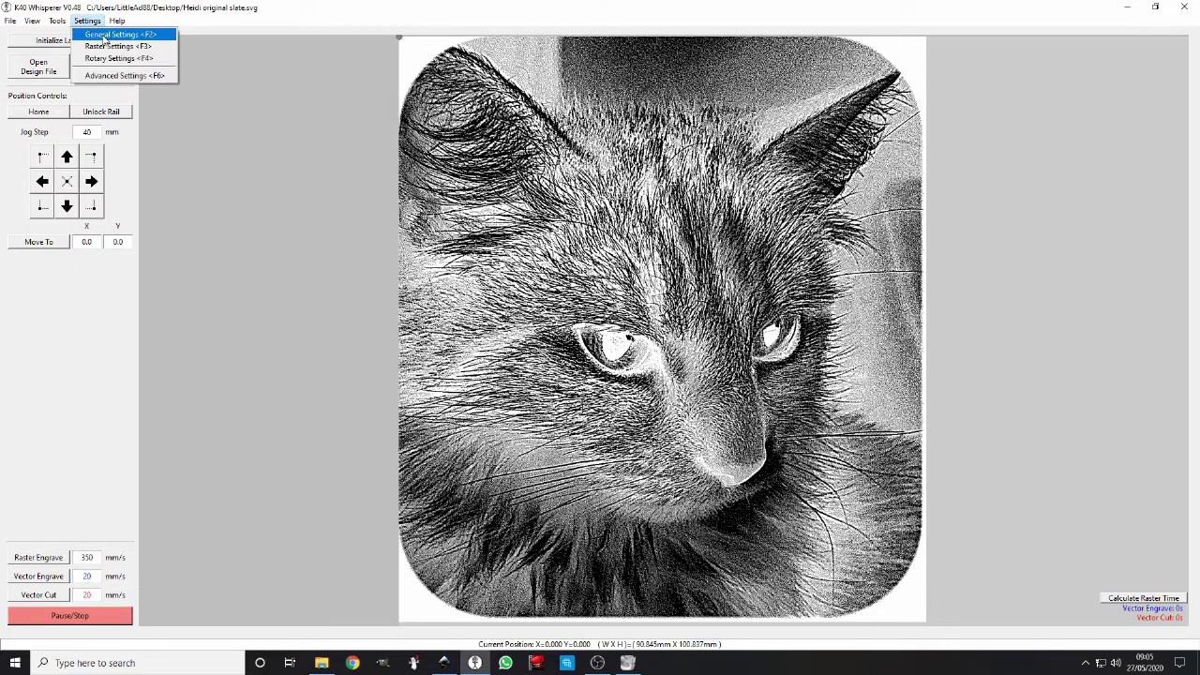
{"action": "left_click", "coordinate": [109, 47]}
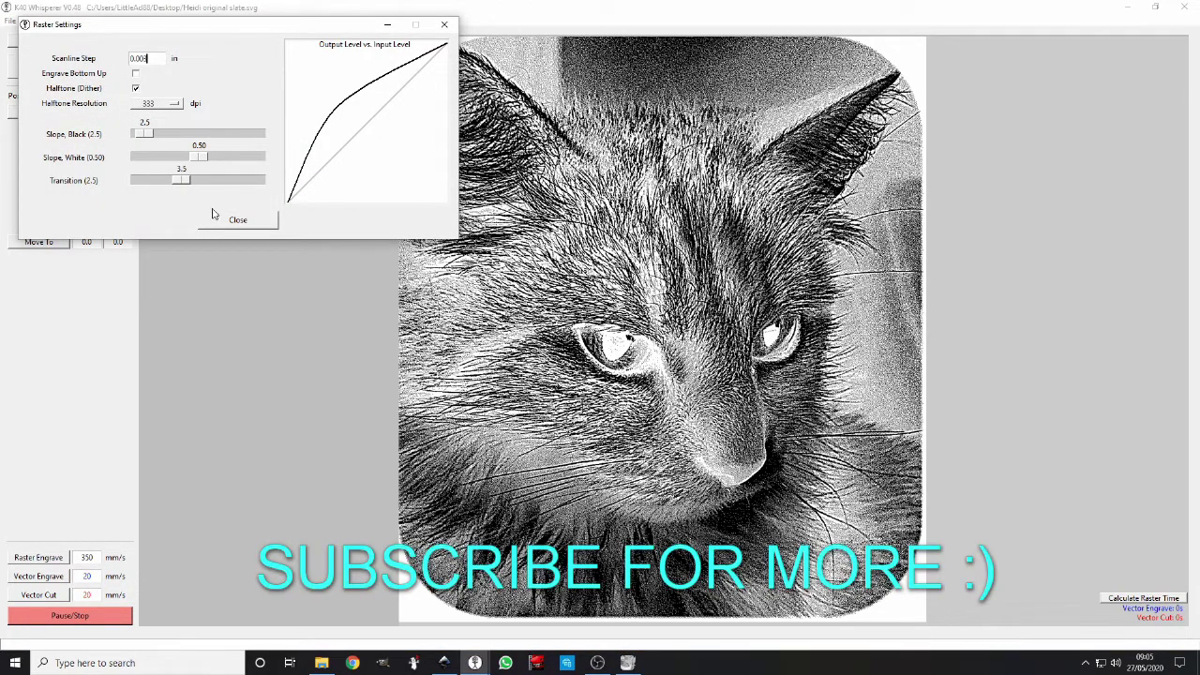
{"action": "left_click", "coordinate": [225, 221]}
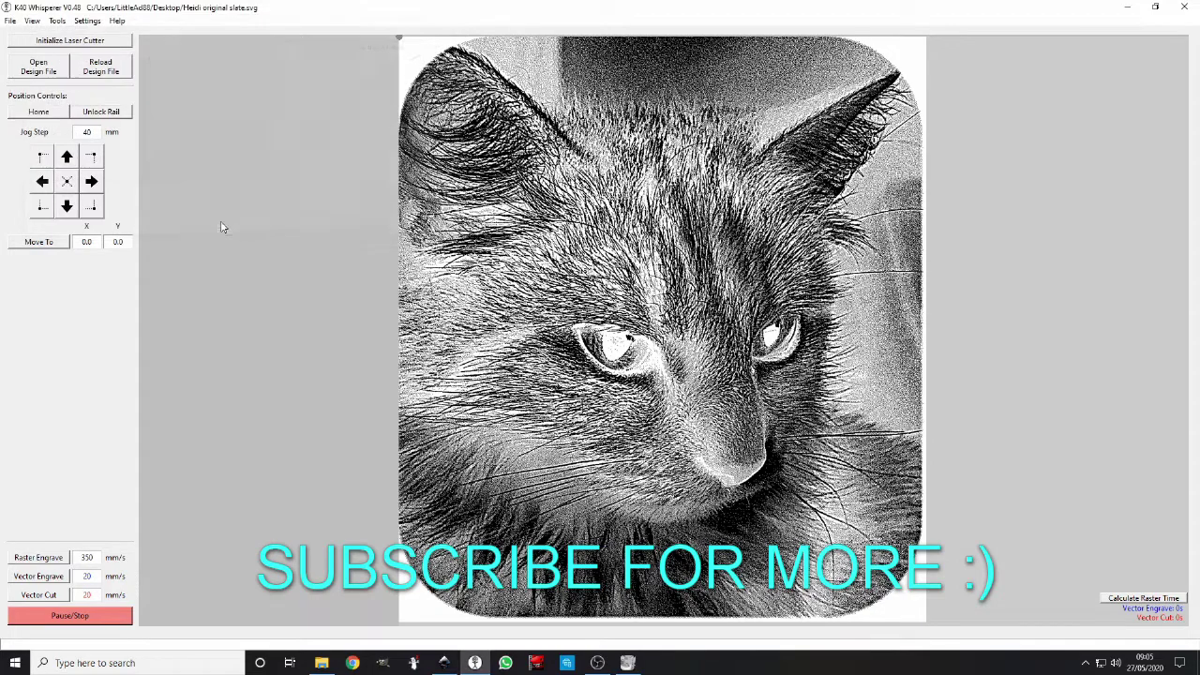
{"action": "left_click", "coordinate": [87, 20]}
{"action": "left_click", "coordinate": [117, 76]}
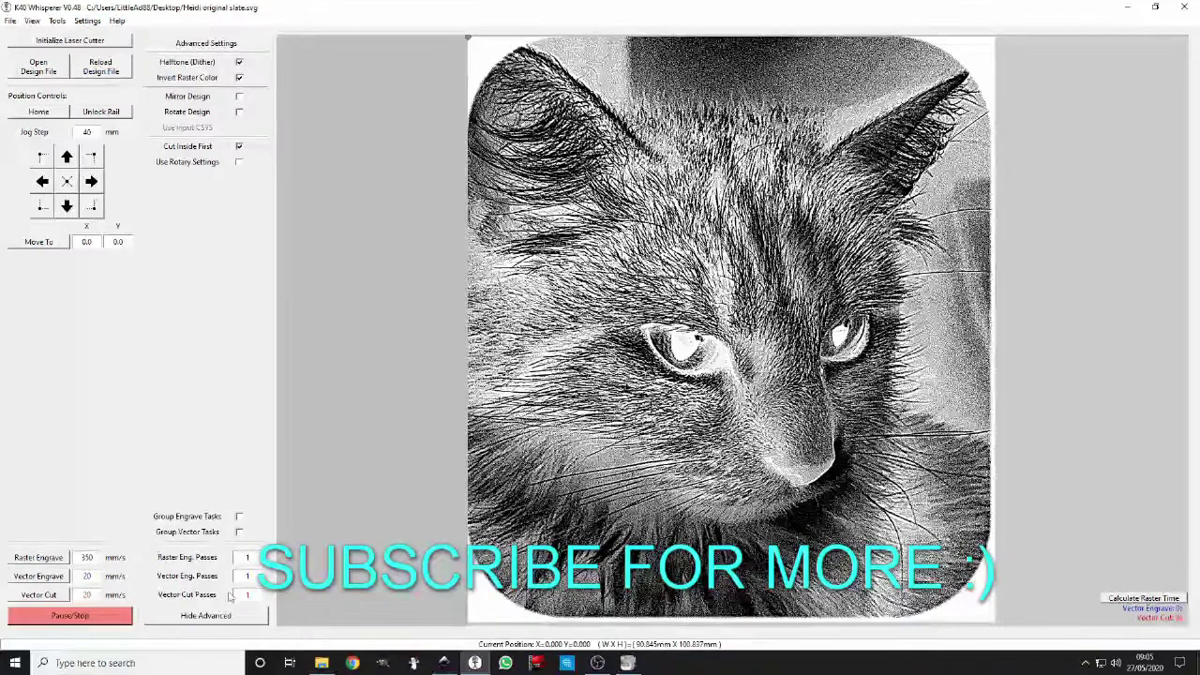
{"action": "left_click", "coordinate": [241, 81]}
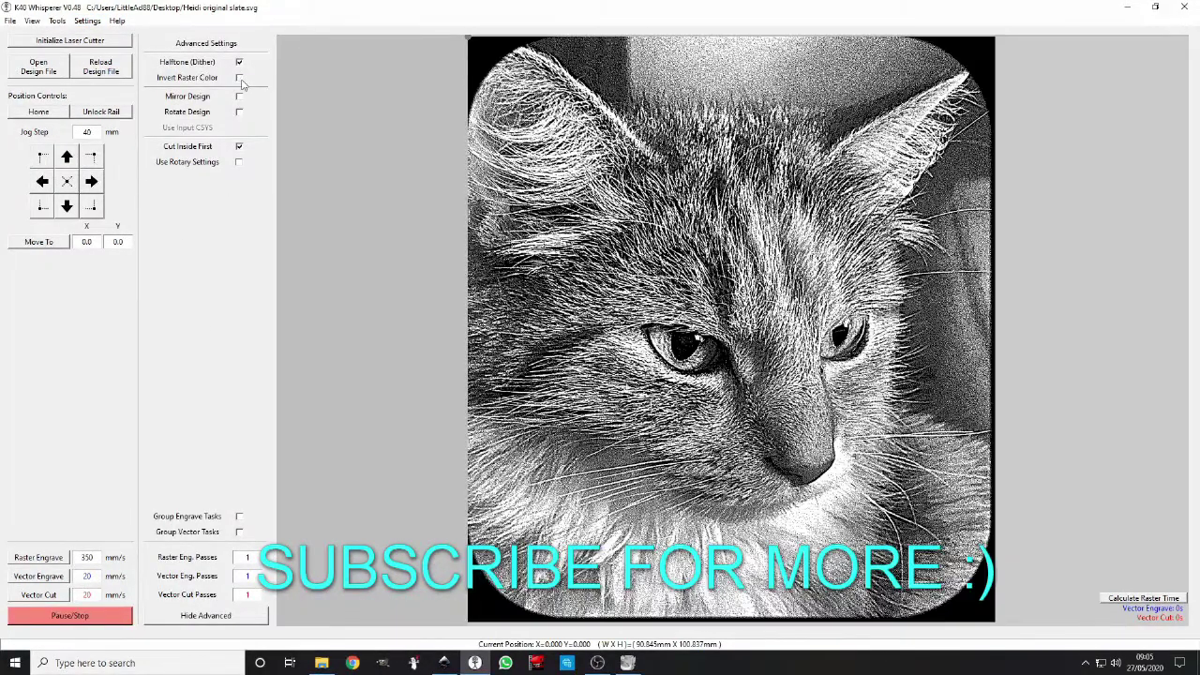
{"action": "left_click", "coordinate": [239, 79]}
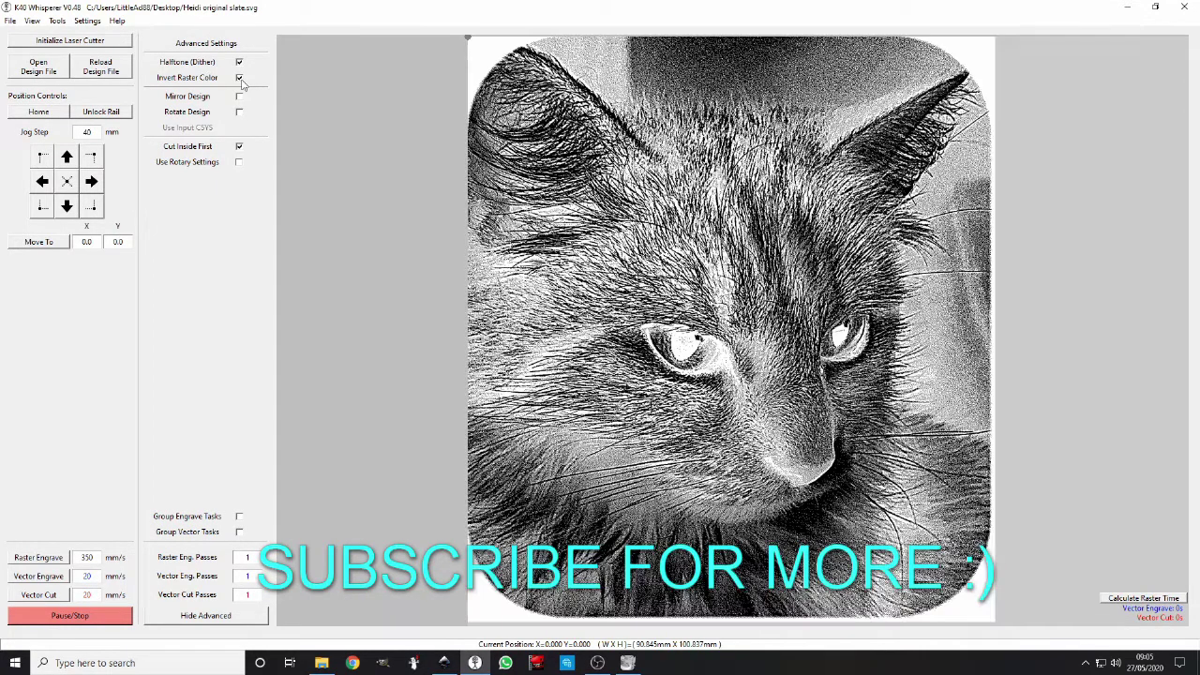
{"action": "left_click", "coordinate": [205, 615]}
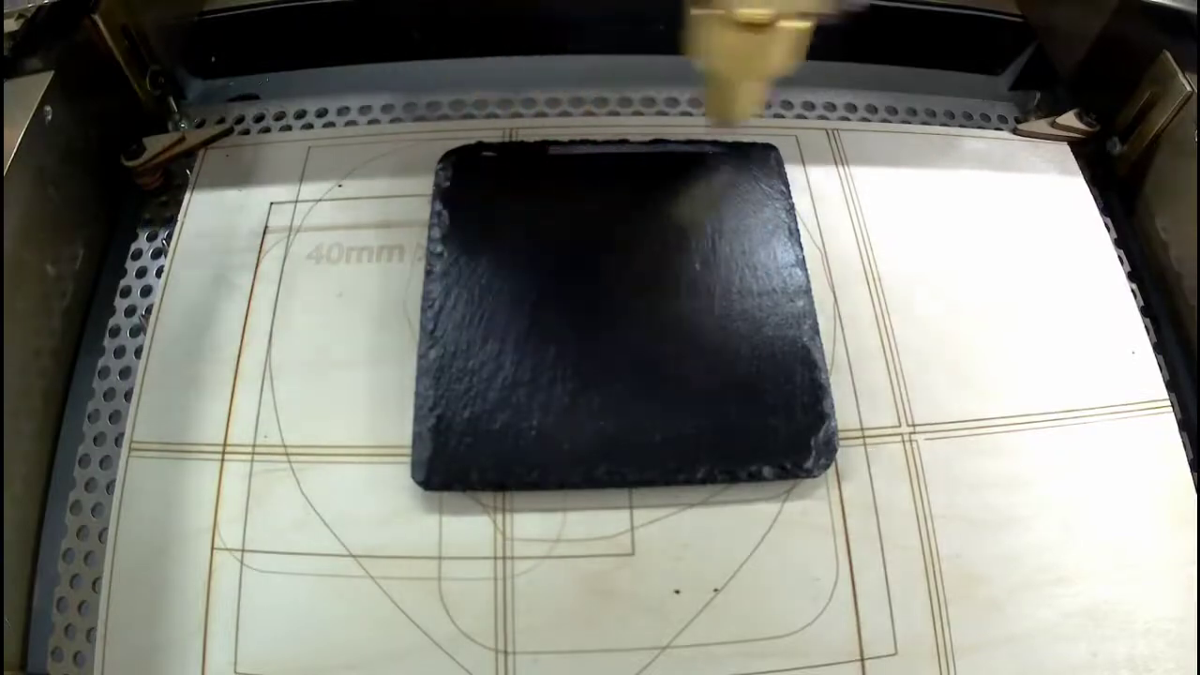